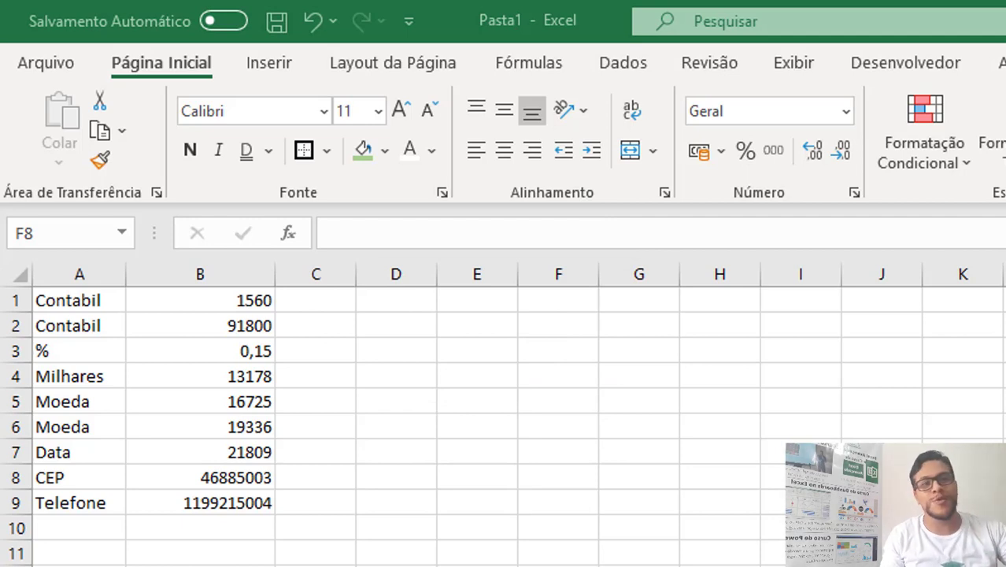
Step: Apply the Contábil number format to the two accounting values in B1:B2
left_click(209, 298)
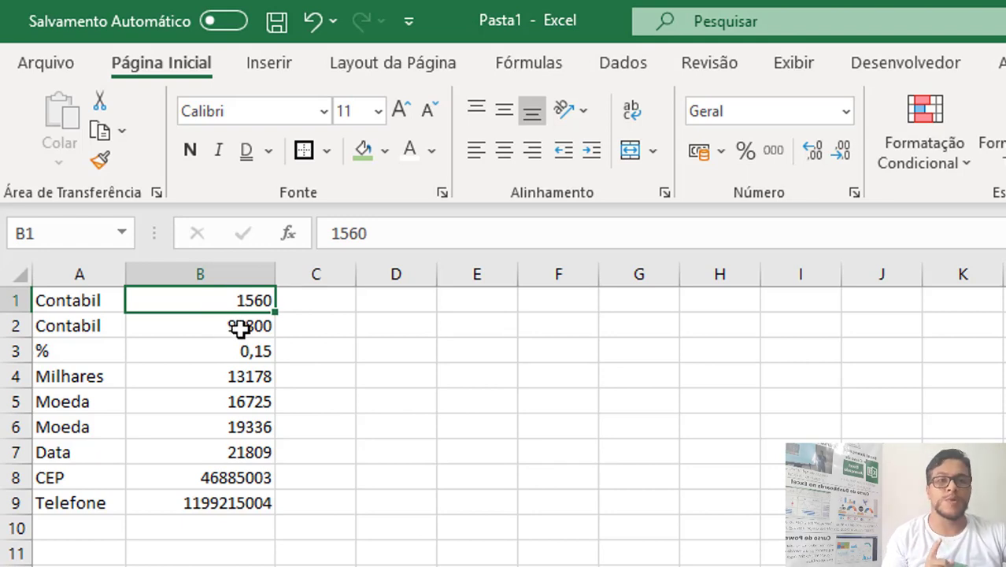
left_click_drag(215, 298, 213, 325)
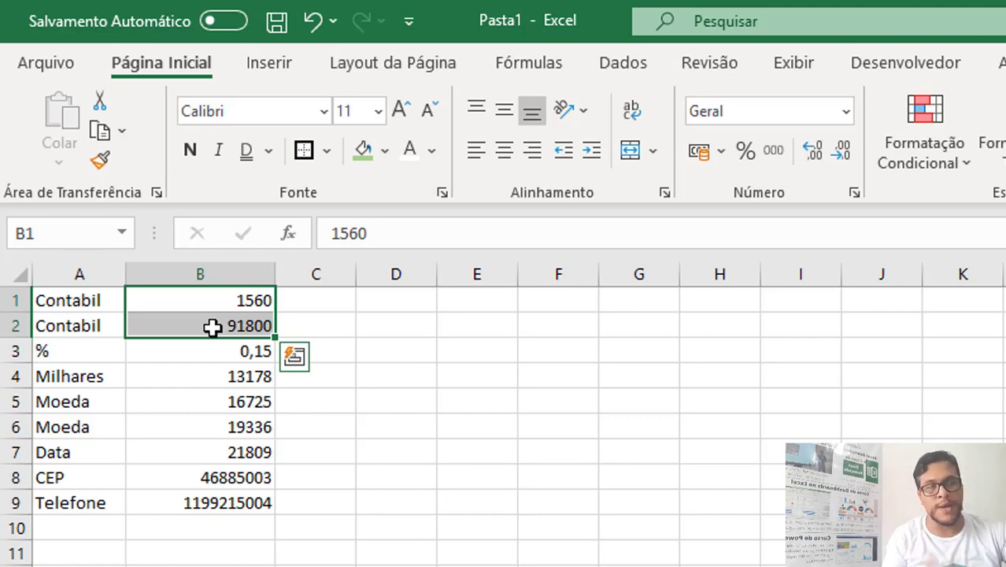
left_click(702, 156)
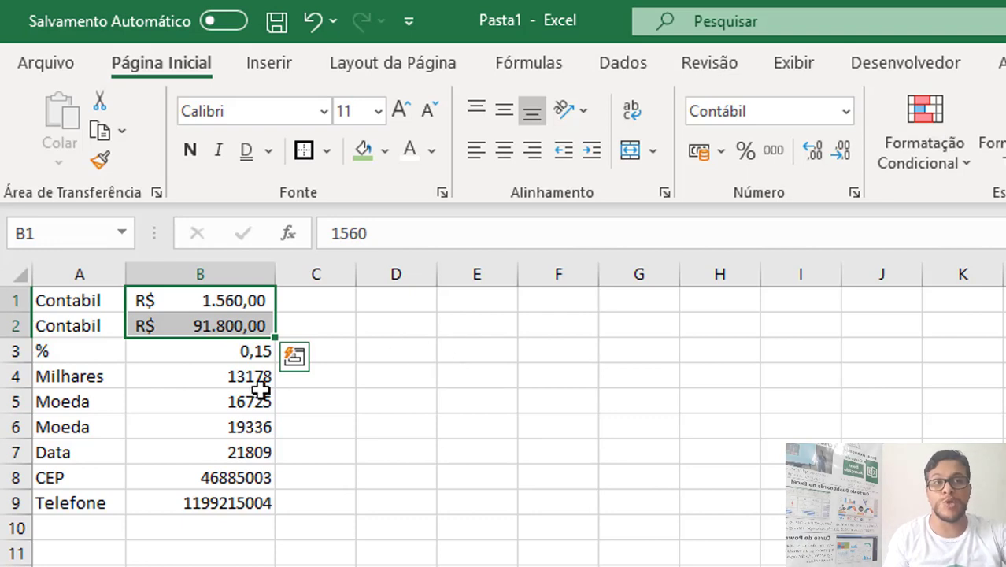
Step: Apply the Moeda number format to the two currency values in B5:B6
left_click_drag(258, 401, 251, 419)
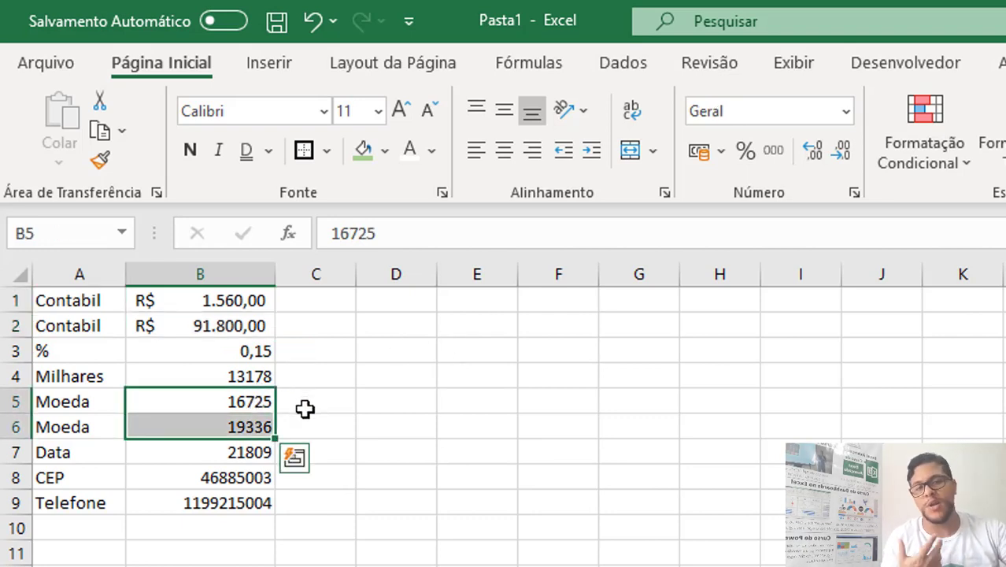
left_click(844, 111)
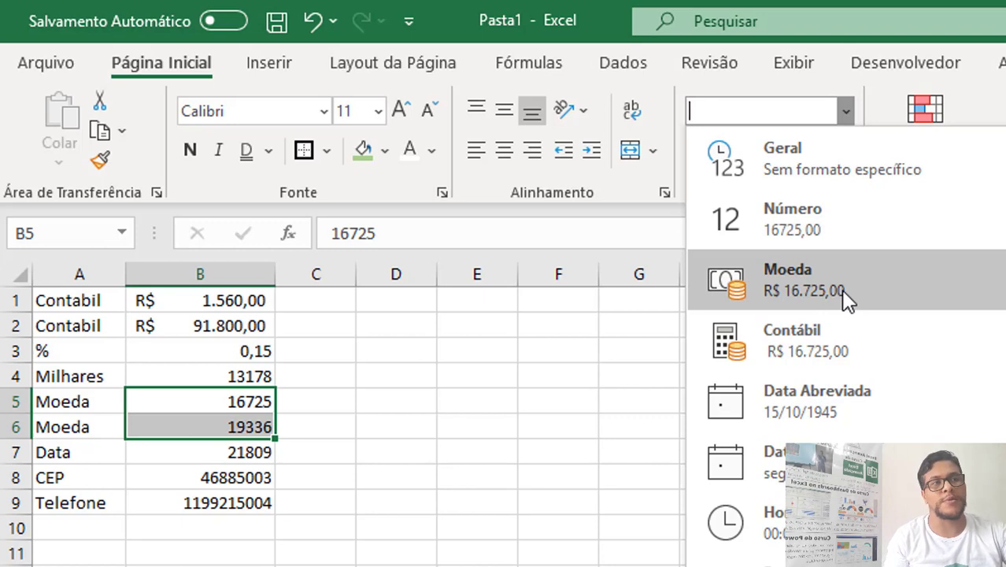
left_click(841, 299)
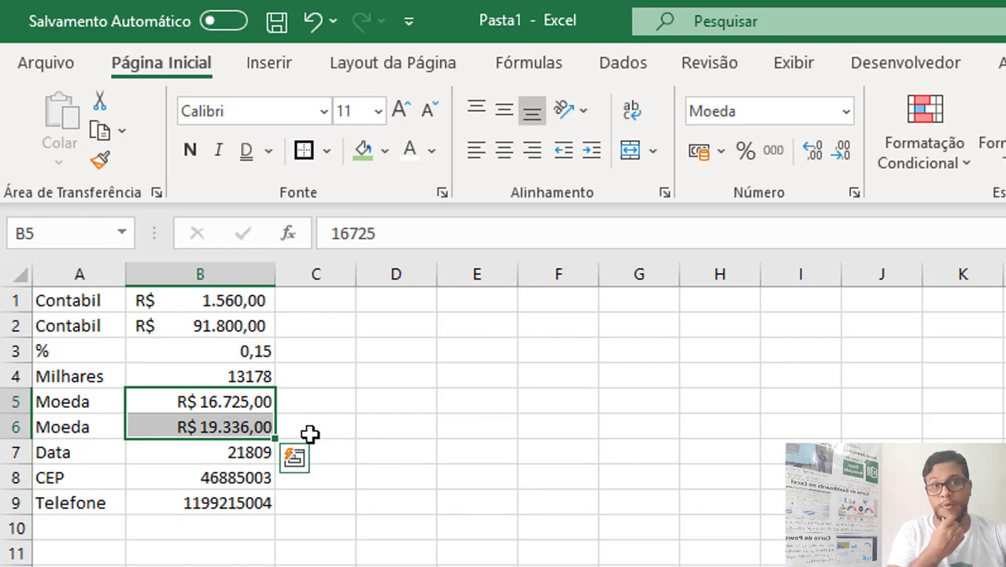
Step: Change the currency values to 6725 in B5 and 199336 in B6
double_click(211, 398)
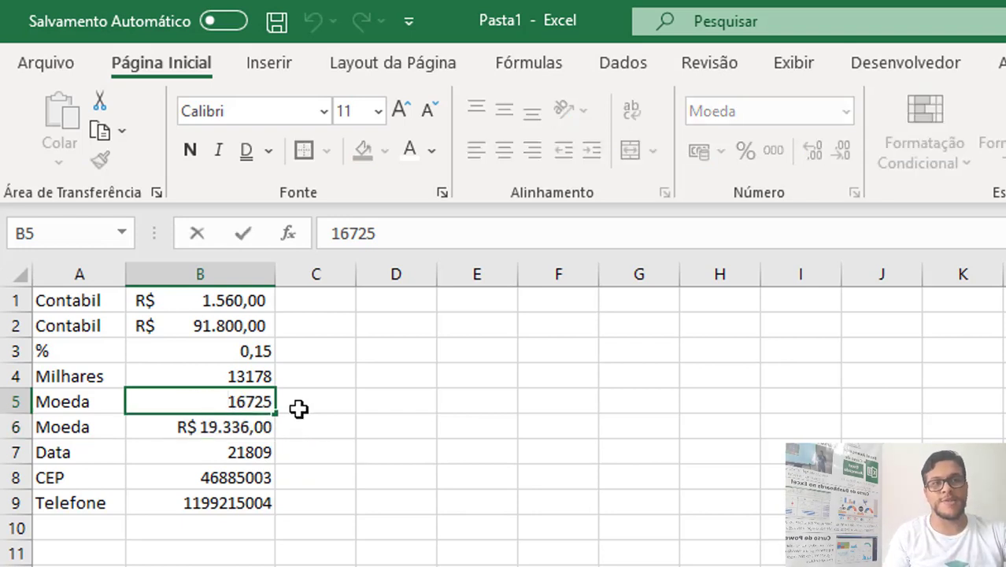
key("Home")
key("Delete")
key("Return")
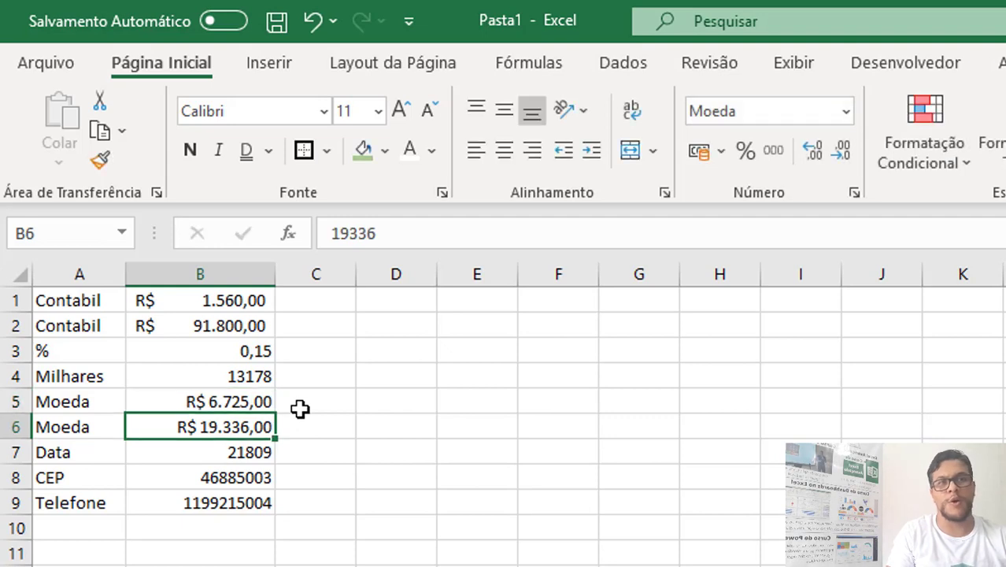
double_click(219, 423)
key("Right")
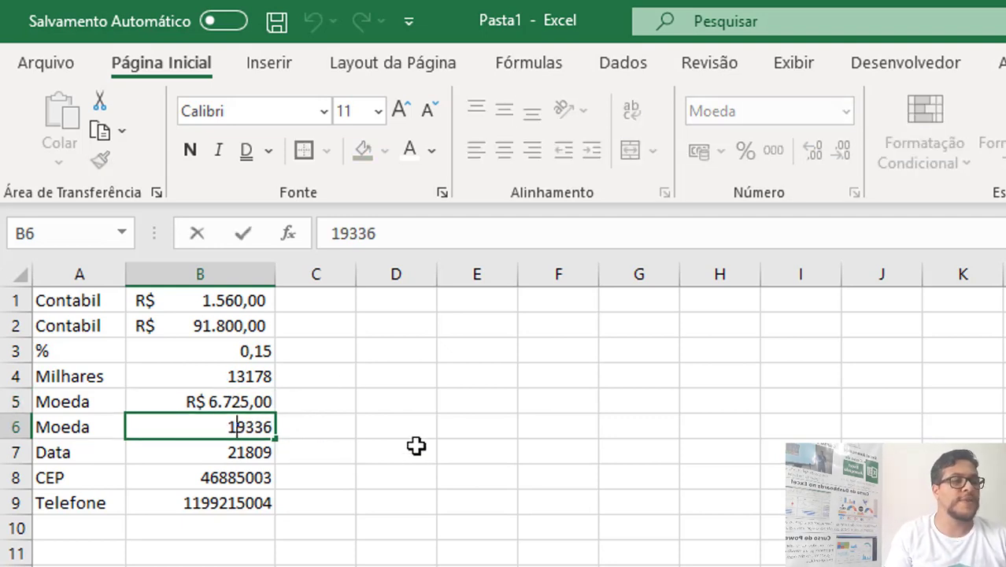
type("9")
key("Return")
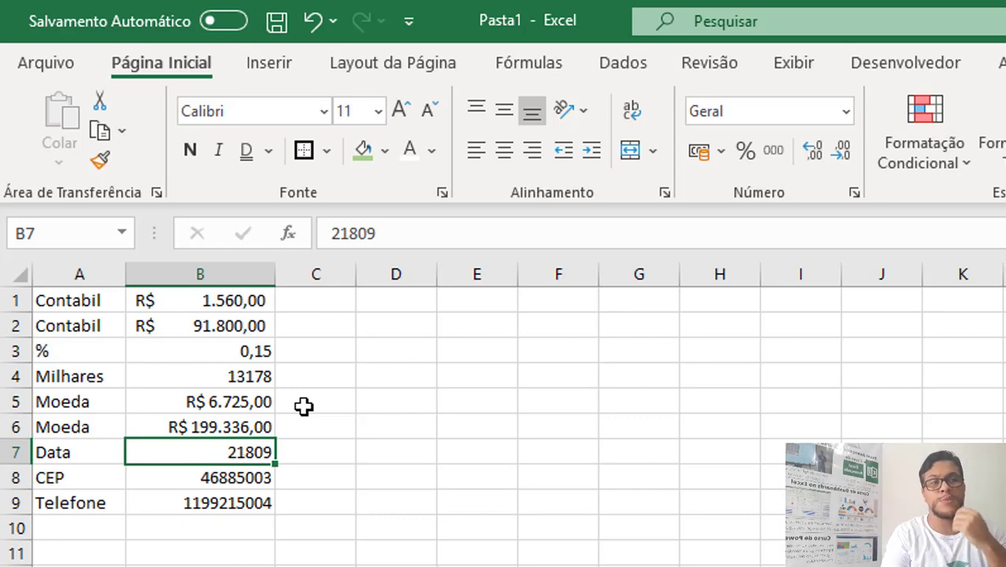
Step: Format the value in B3 as a percentage
left_click_drag(227, 377, 226, 359)
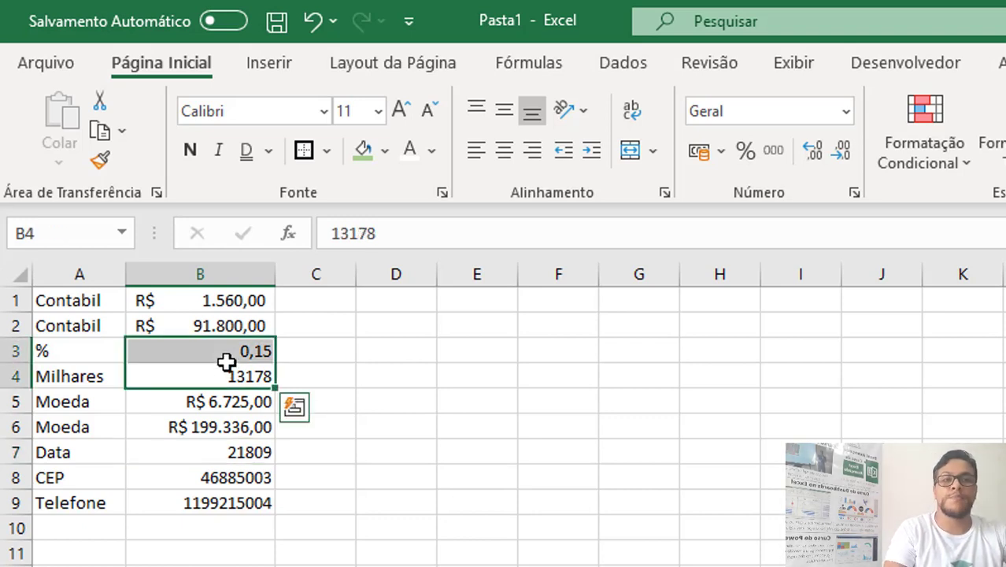
left_click(238, 356)
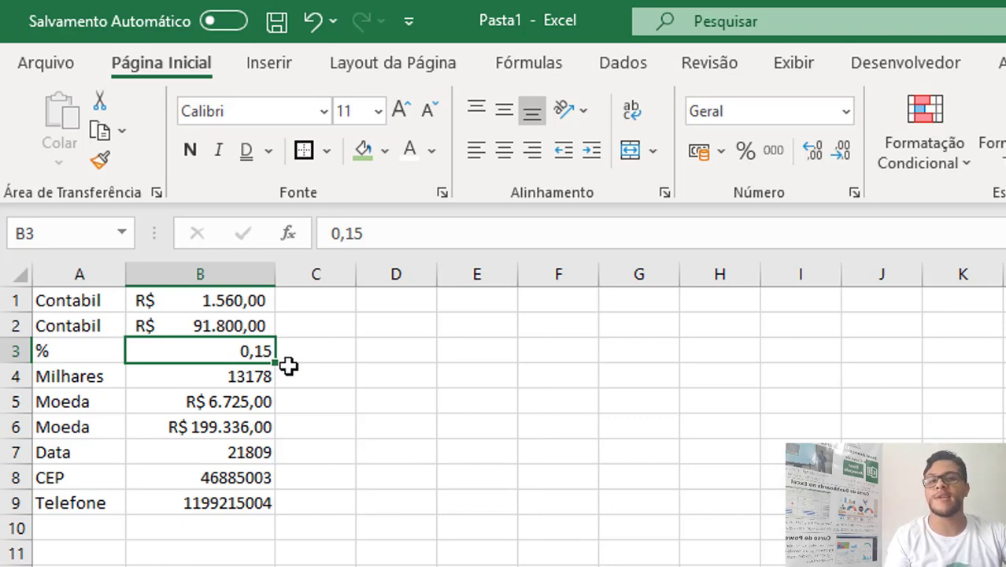
left_click(744, 151)
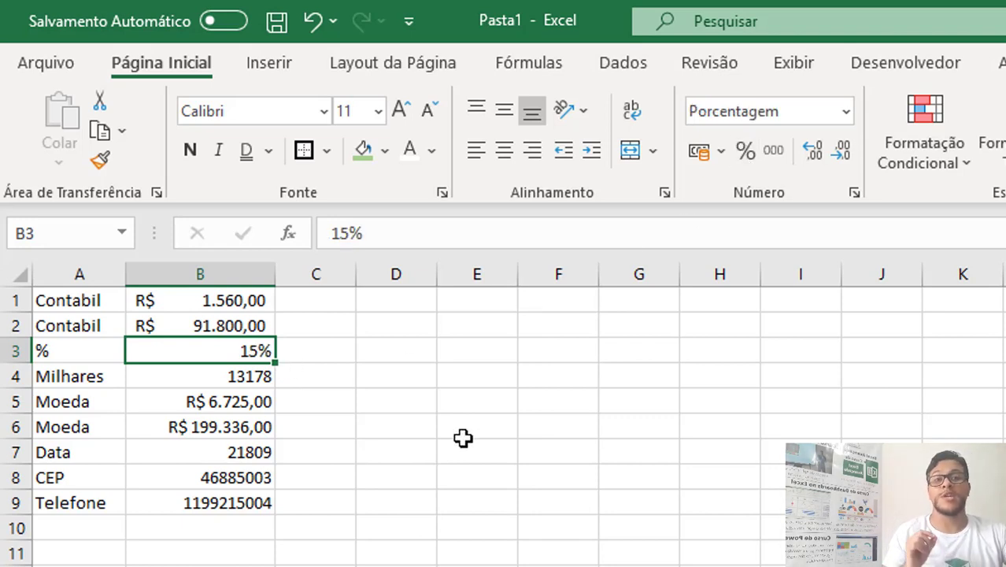
Step: Enter 10 in cell E3 and format it as a percentage
left_click(453, 347)
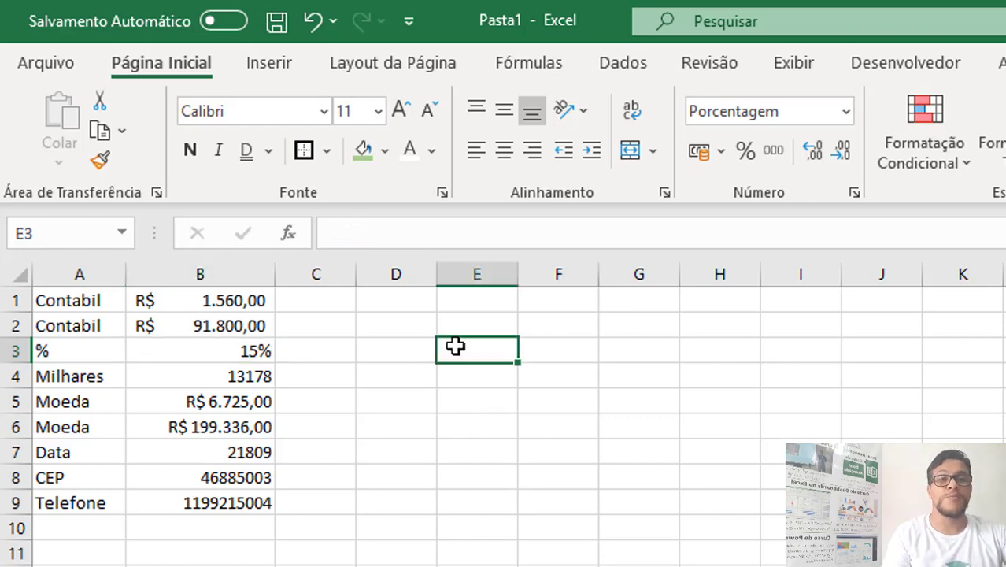
type("10")
key("Return")
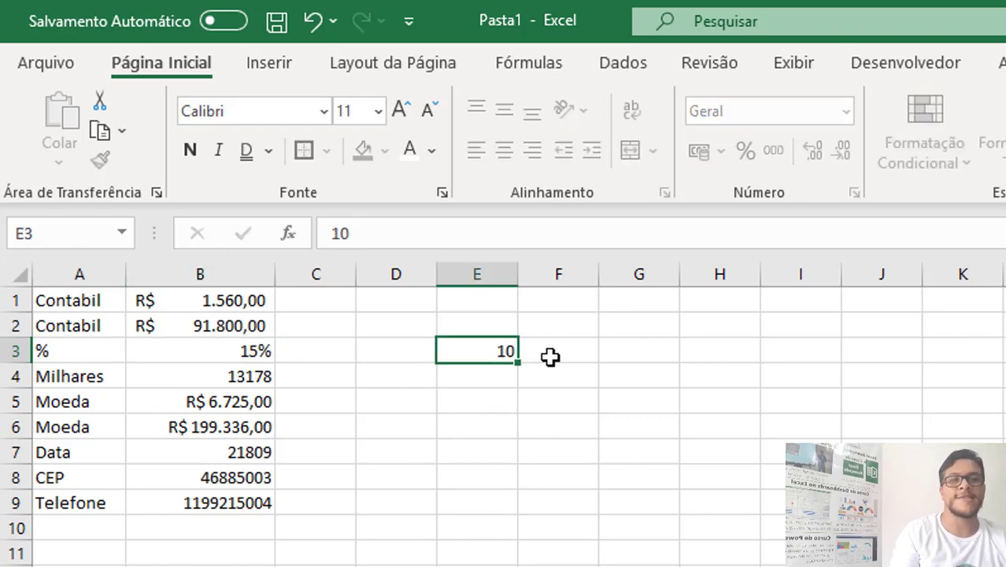
left_click(503, 349)
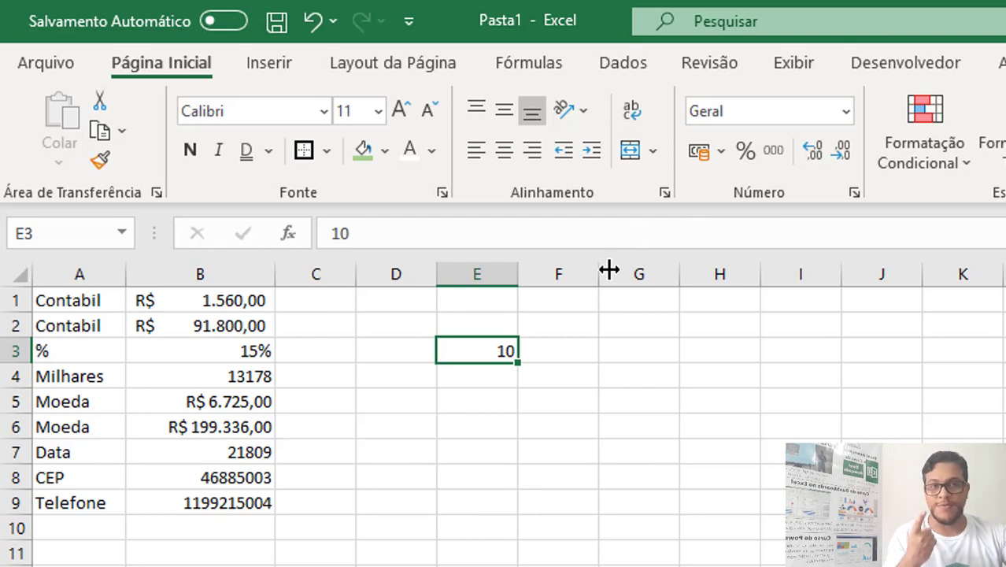
left_click(748, 154)
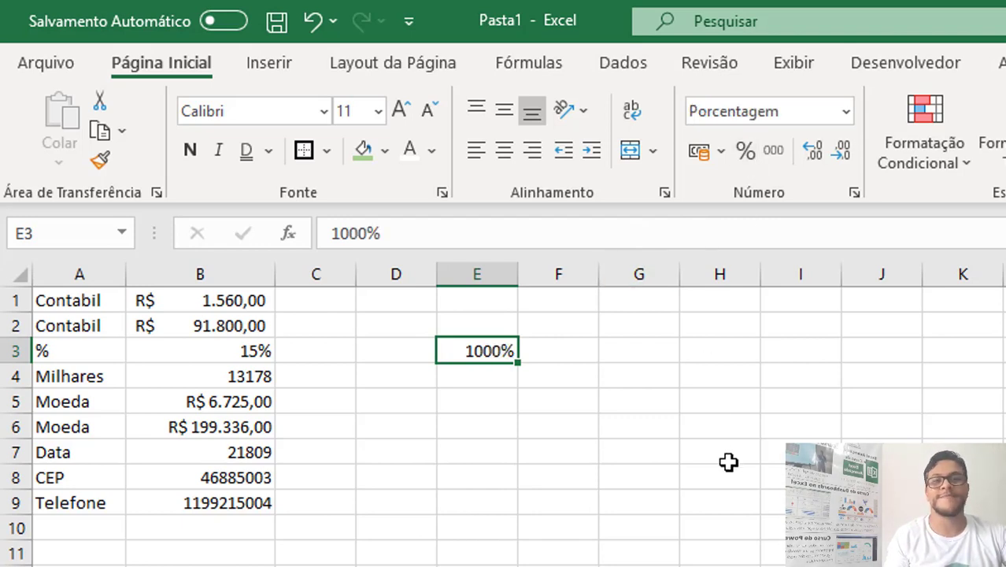
Step: Enter the decimals 0,15, 0,1 and 0,01 in cells G3 to G5
left_click(565, 353)
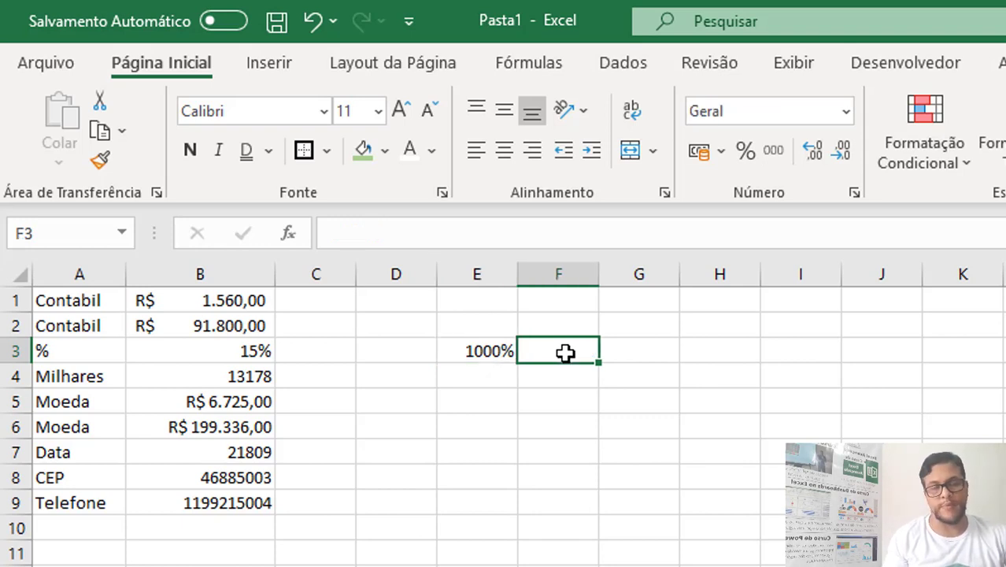
key("Right")
key("Left")
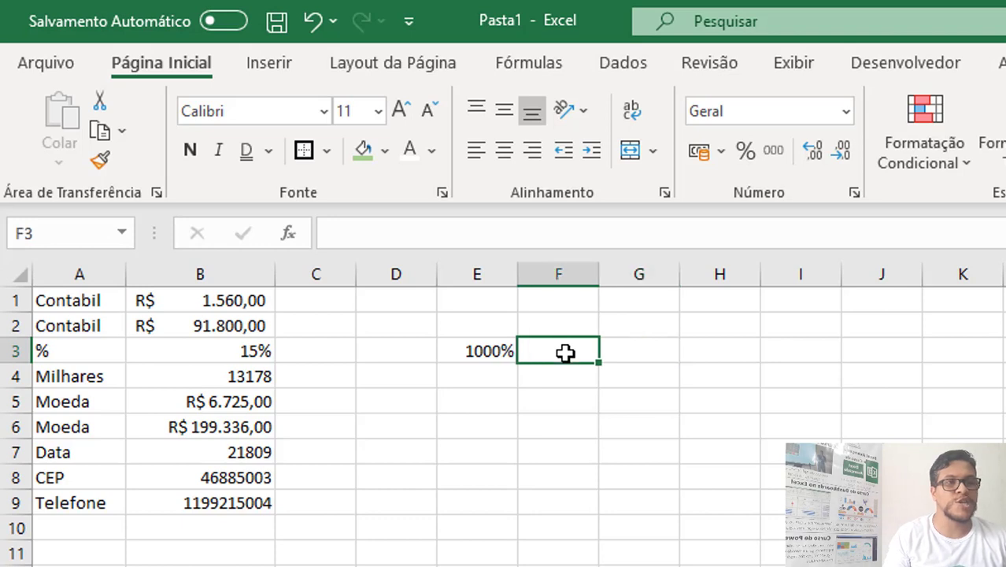
key("Right")
type("0,15")
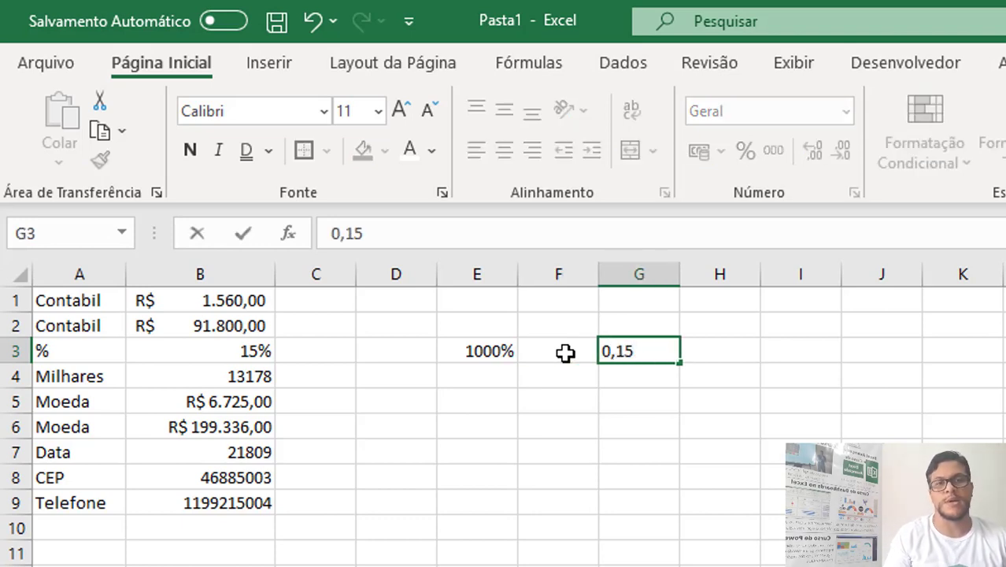
key("Return")
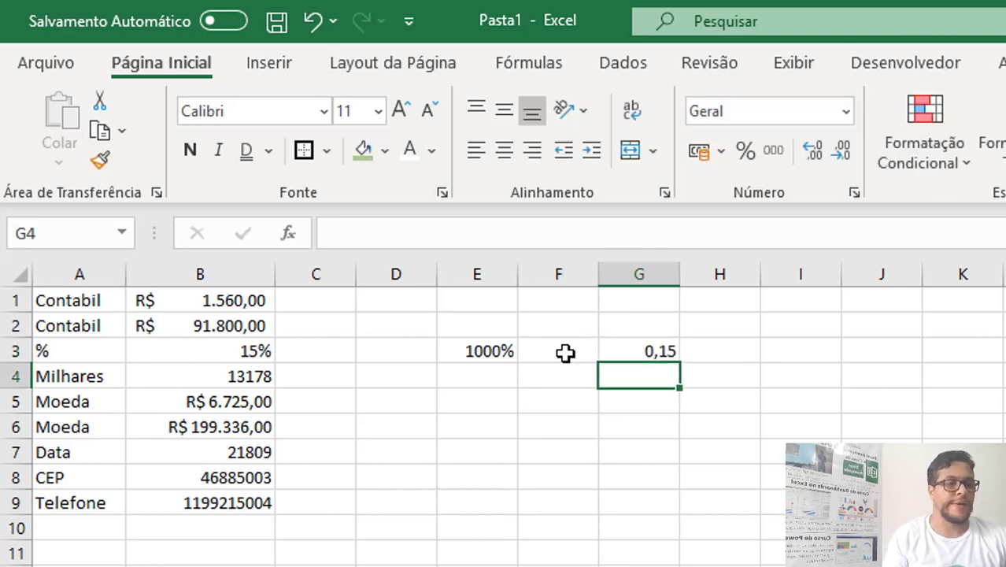
type("0,1")
key("Return")
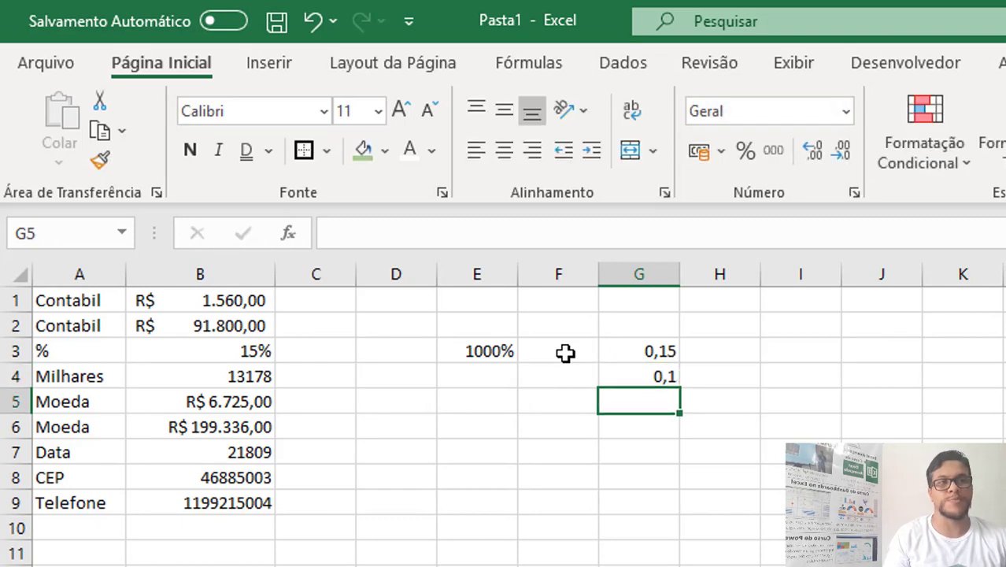
type("0,01")
key("Return")
type(",")
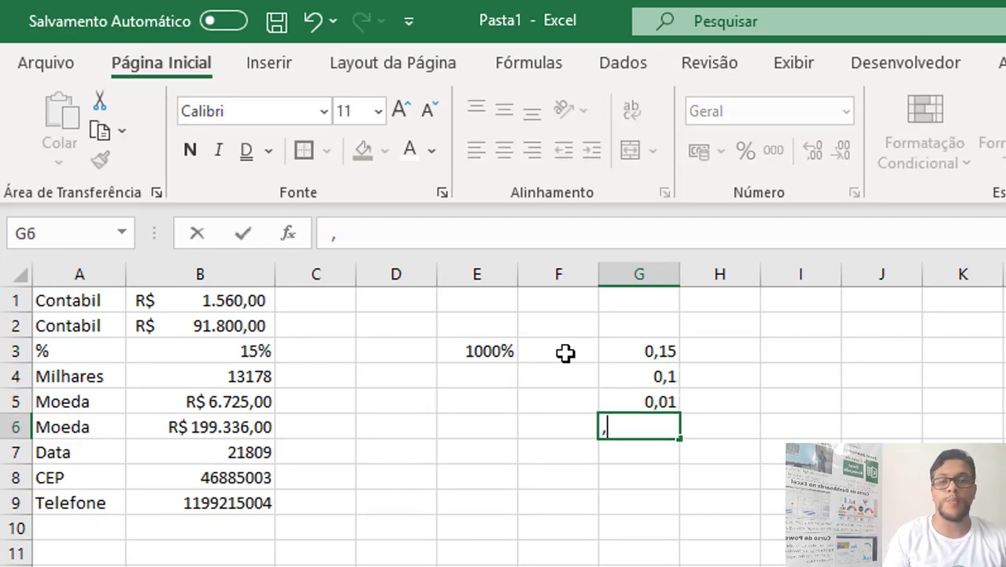
key("Escape")
key("Return")
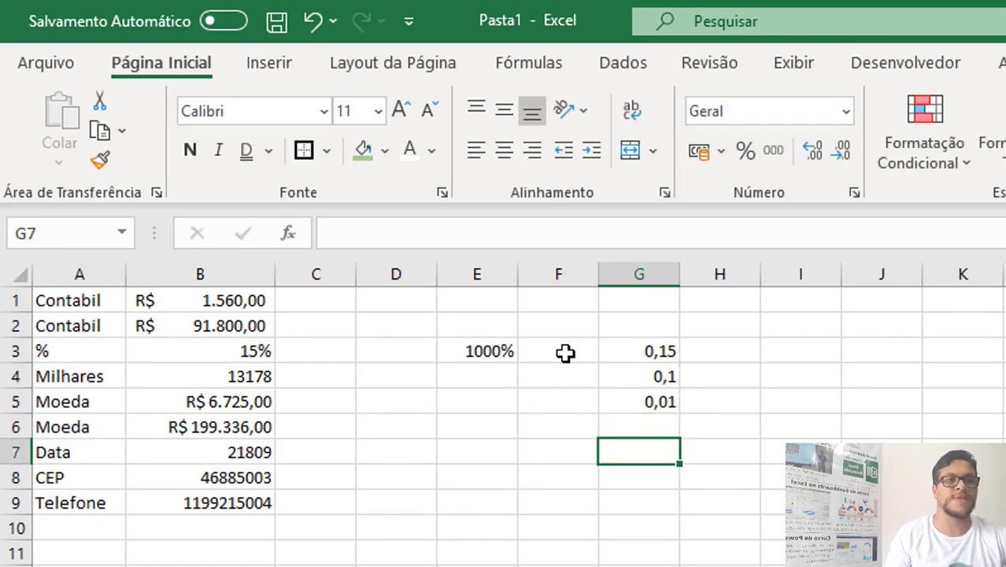
Step: Format the decimals in G3:G5 as percentages
left_click_drag(629, 350, 649, 395)
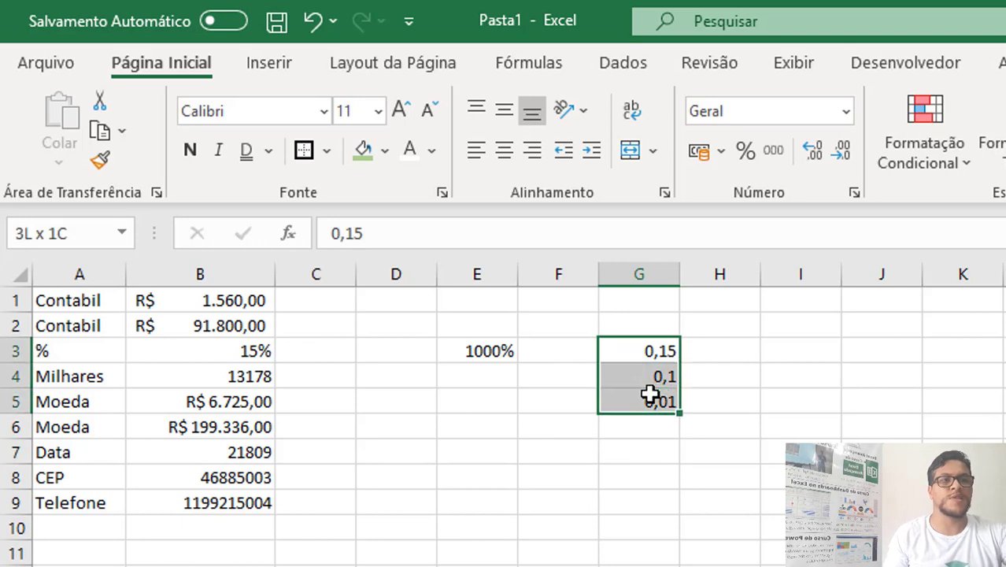
left_click(745, 149)
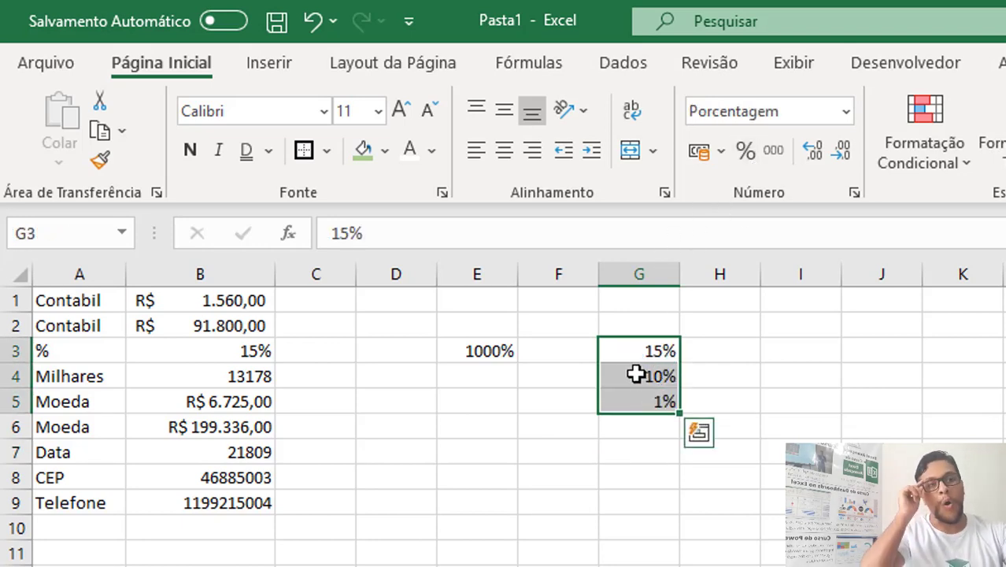
left_click(553, 353)
Step: Enter 50 in E4 and 5 in E5, and apply the percentage format to E3:E5
left_click(490, 367)
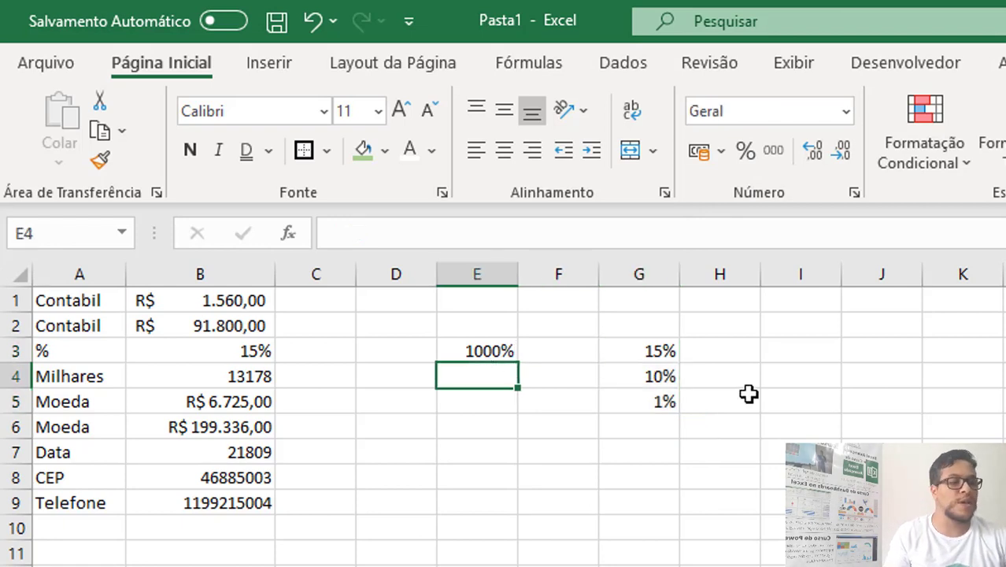
type("50")
key("Return")
type("5")
key("Return")
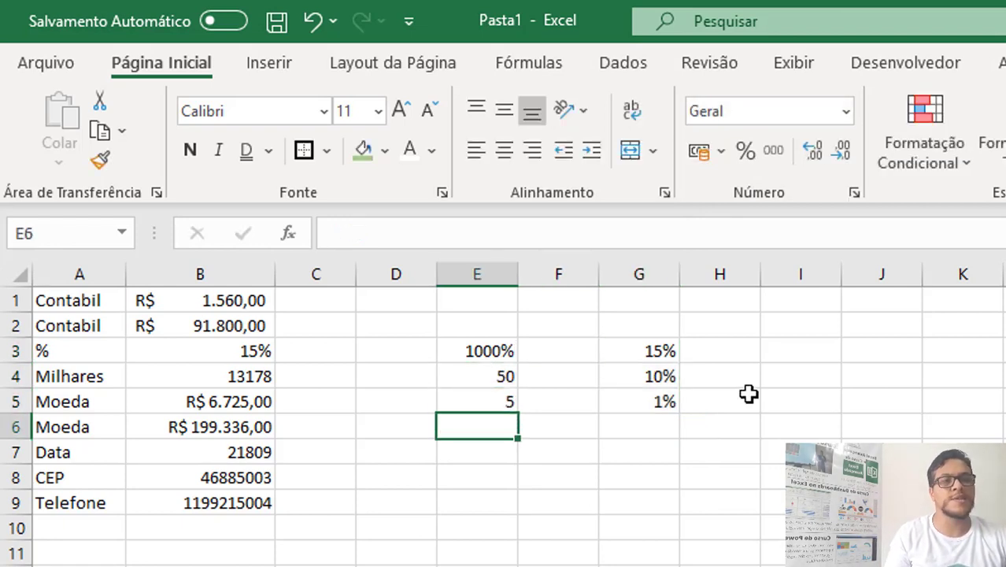
left_click_drag(472, 347, 483, 400)
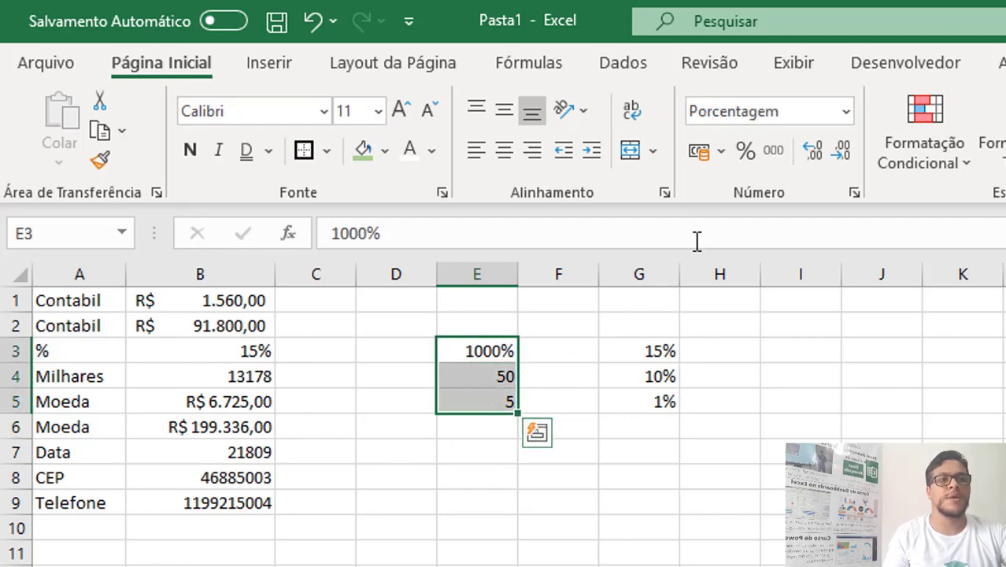
left_click(748, 157)
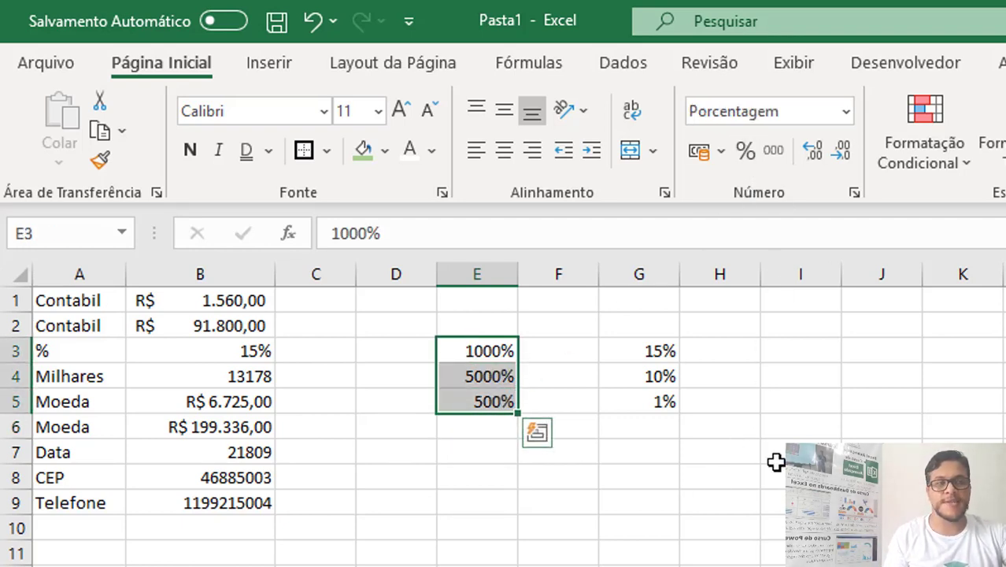
Step: Enter 100 in cell J4 and copy that cell
left_click(844, 373)
type("100")
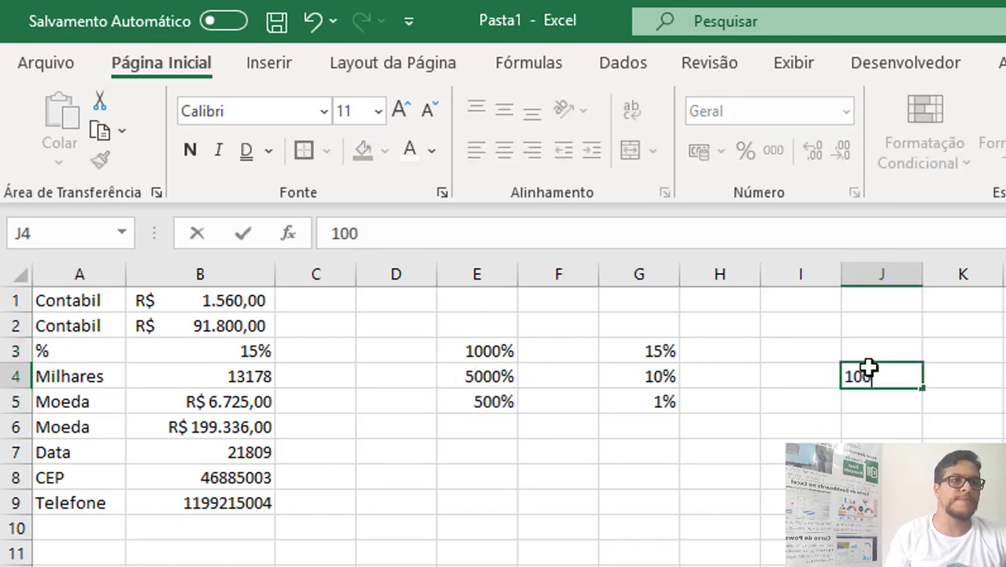
key("Return")
left_click(868, 367)
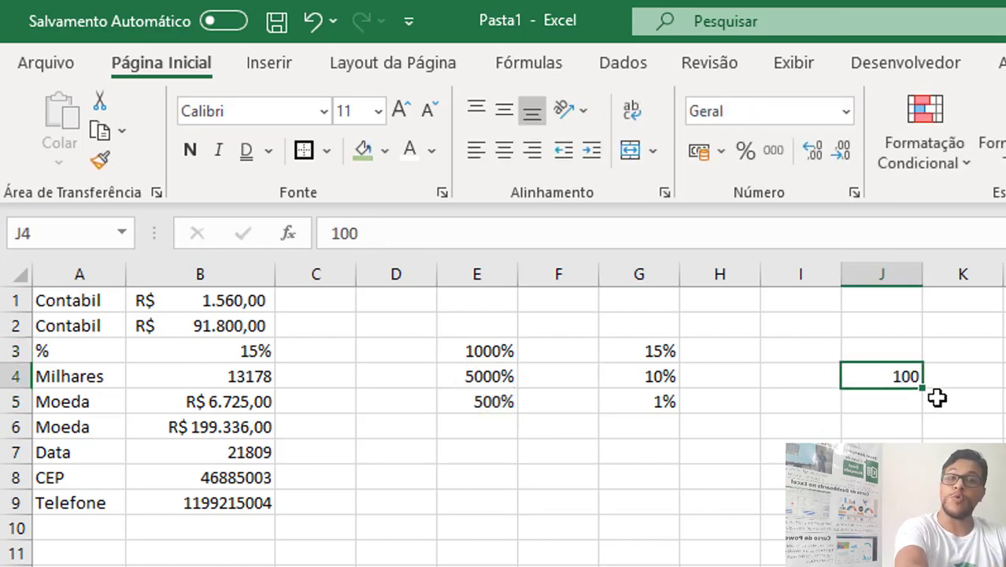
key("ctrl+c")
Step: Divide the values in E3:E5 by the copied 100 using Paste Special with the Divisão operation
left_click(496, 348)
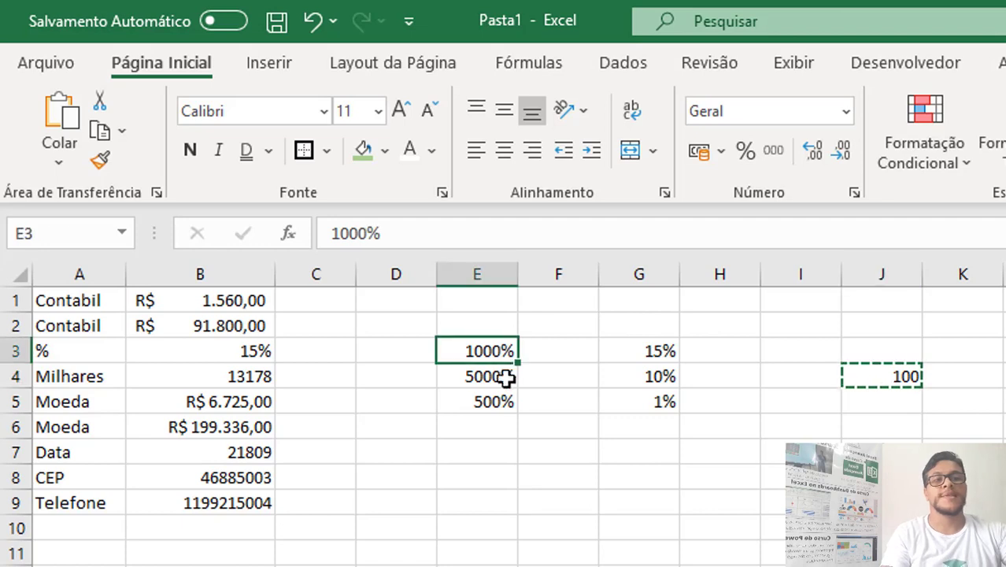
left_click_drag(505, 378, 511, 408)
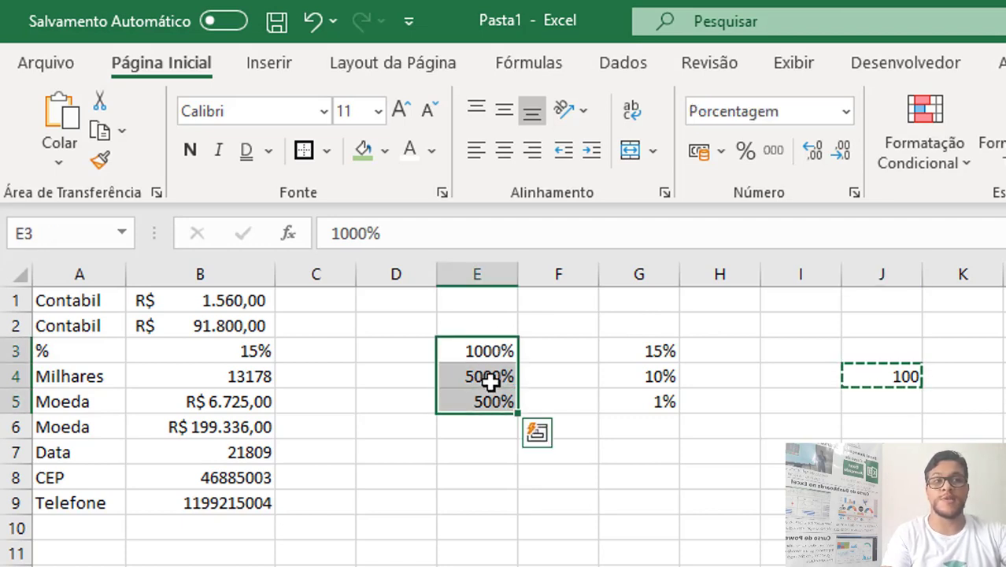
right_click(491, 379)
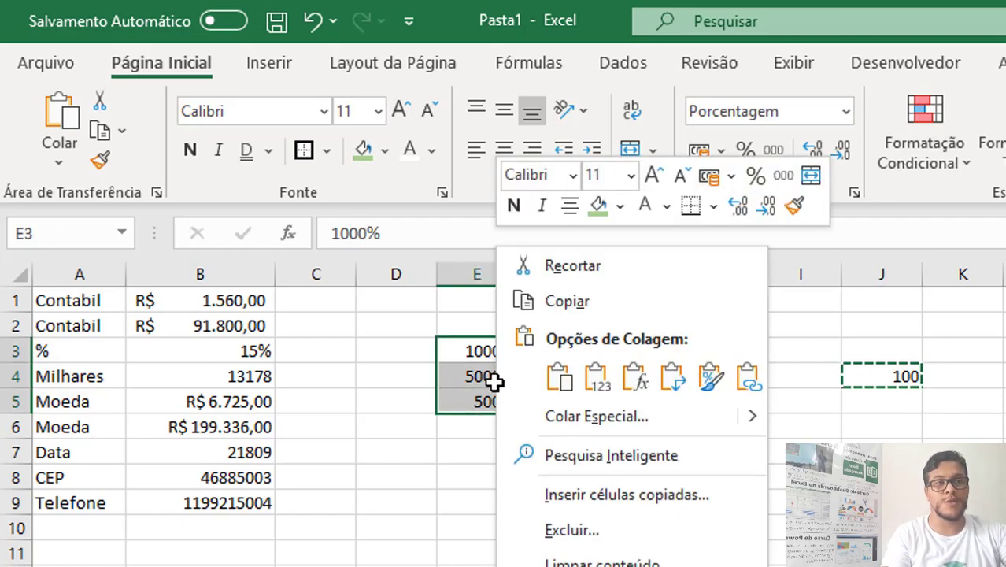
left_click(621, 420)
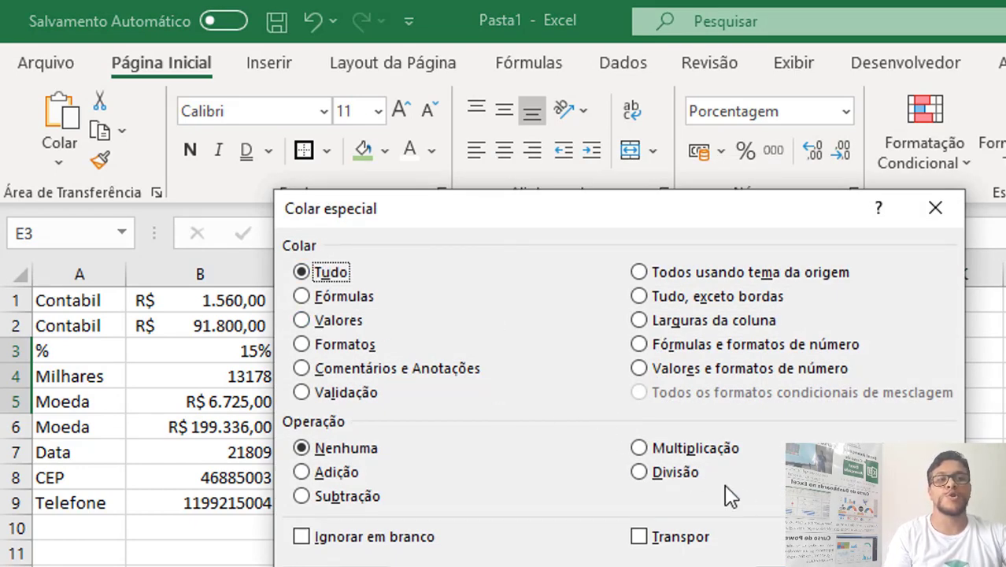
left_click(677, 475)
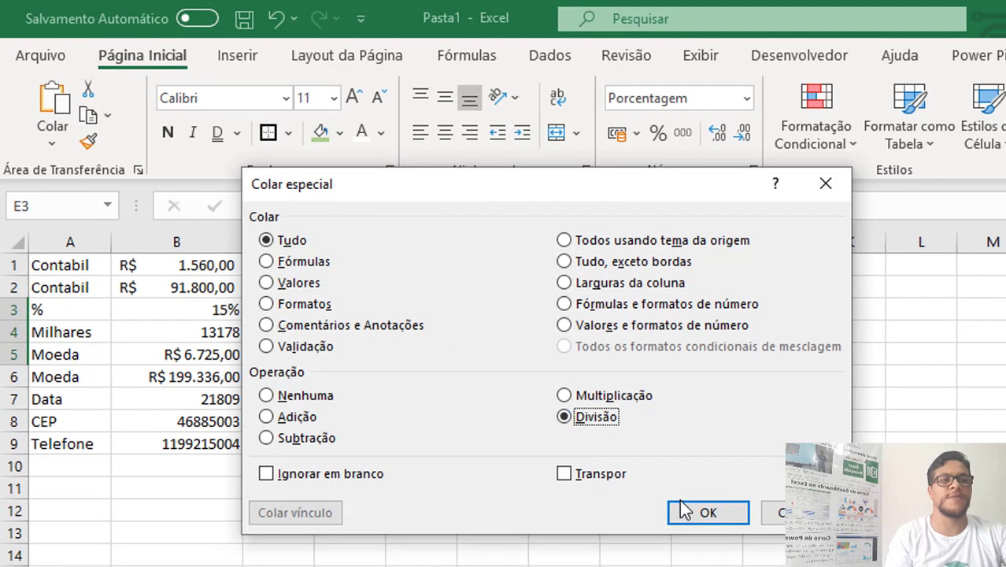
left_click(771, 566)
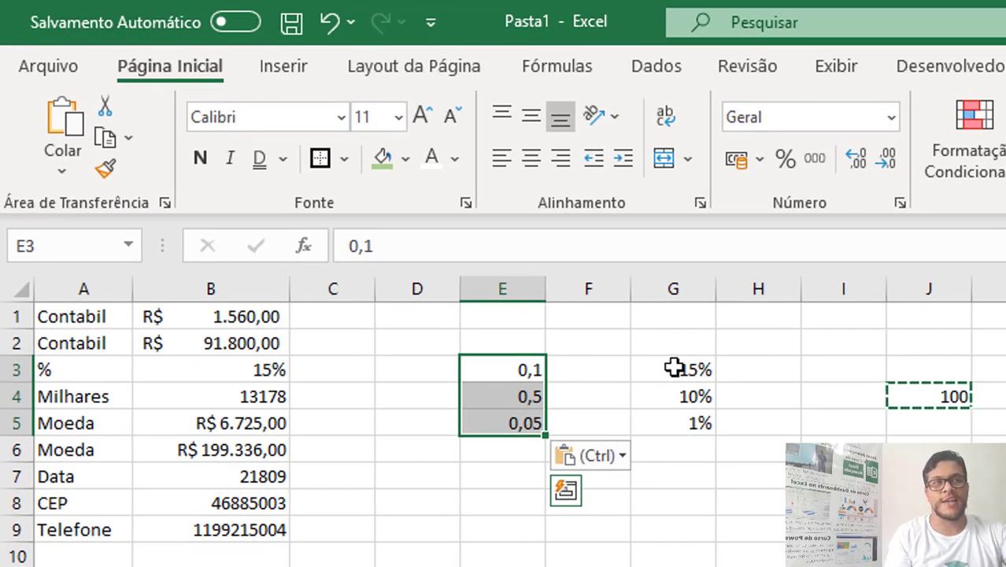
Step: Format the divided values in E3:E5 as percentages
left_click(785, 157)
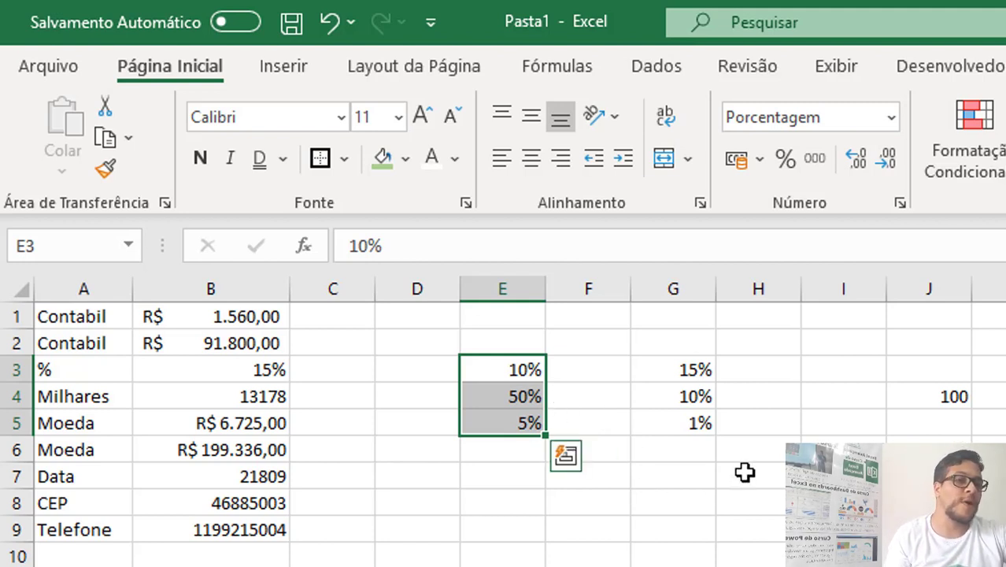
left_click(968, 399)
left_click(367, 466)
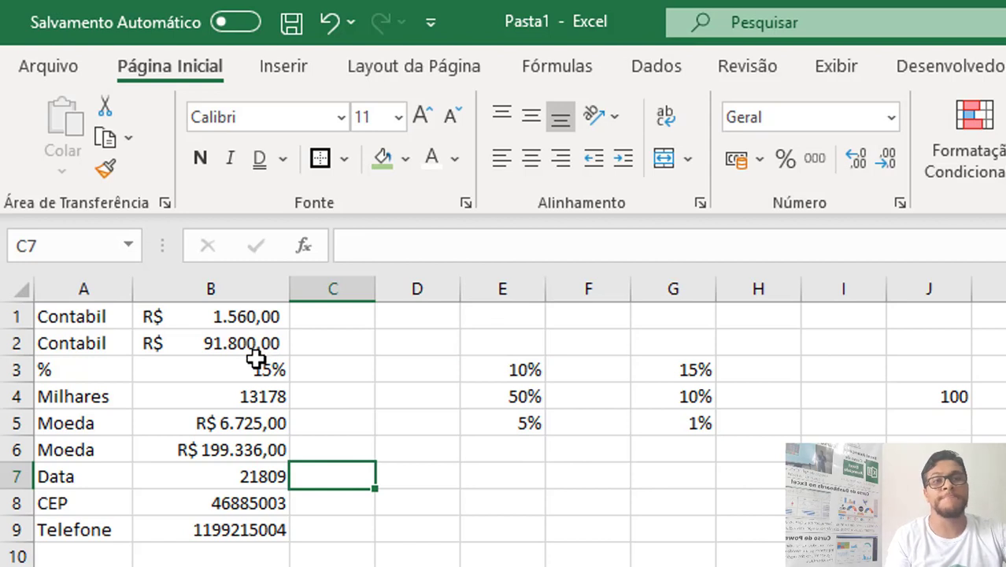
Step: Apply the thousands separator style to the Milhares value in B4
left_click(254, 370)
left_click(247, 396)
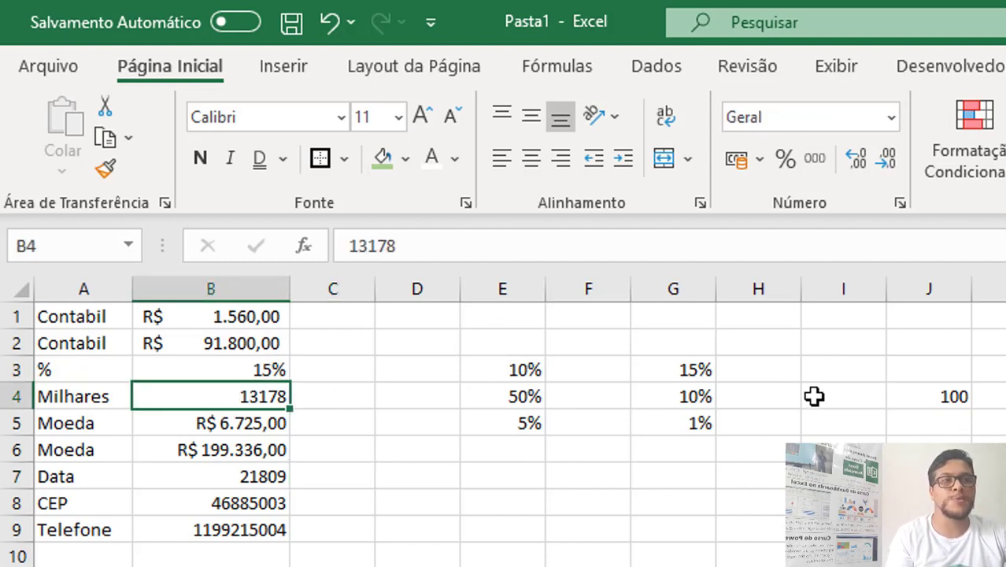
left_click(820, 164)
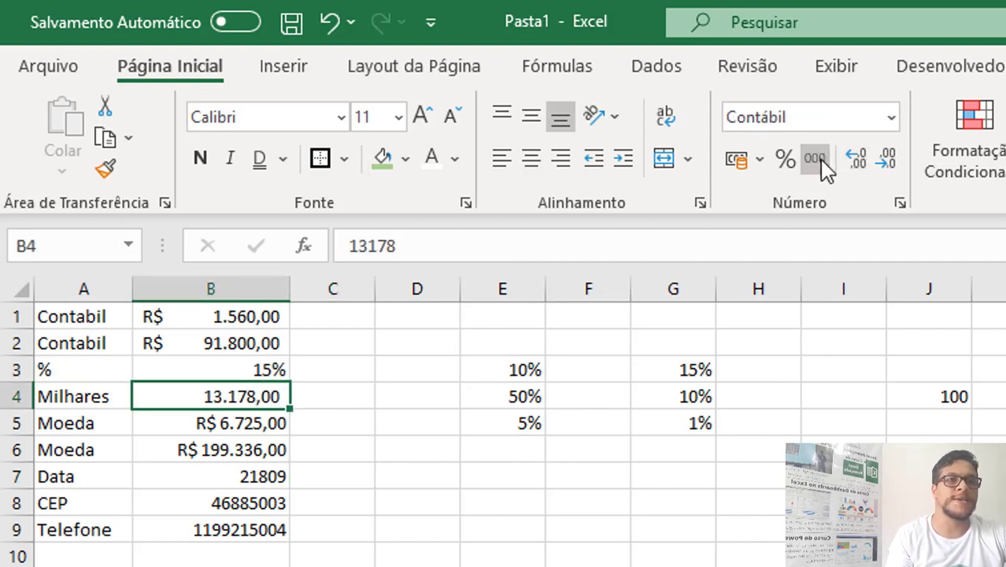
Step: Switch B4 to the Número format and reapply the thousands separator style to compare the two
left_click(892, 120)
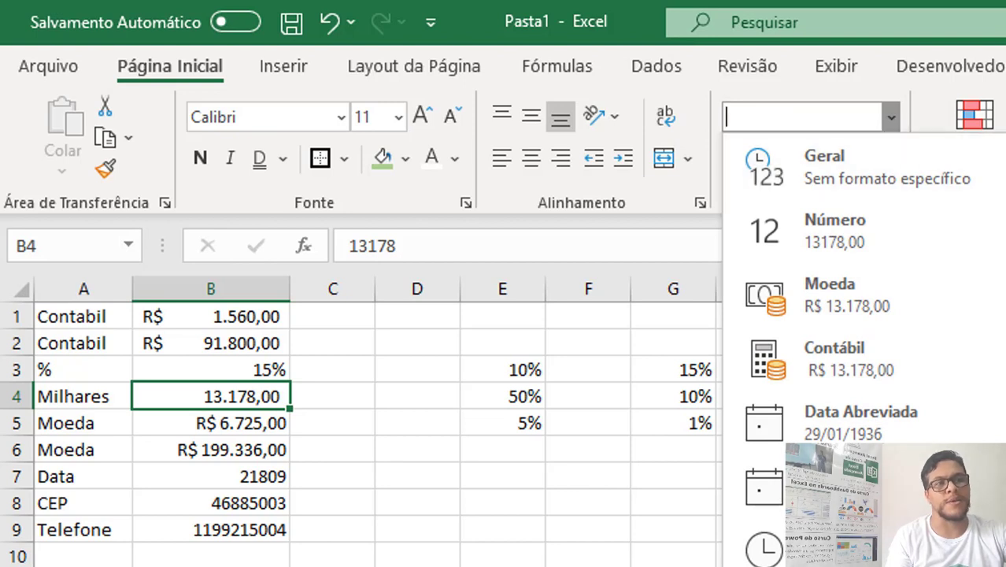
left_click(913, 238)
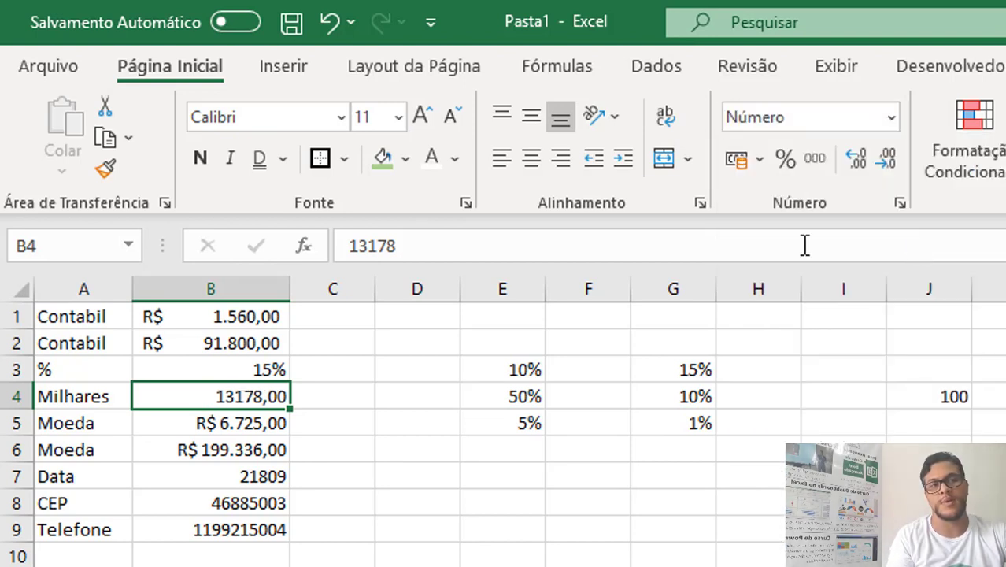
left_click(815, 161)
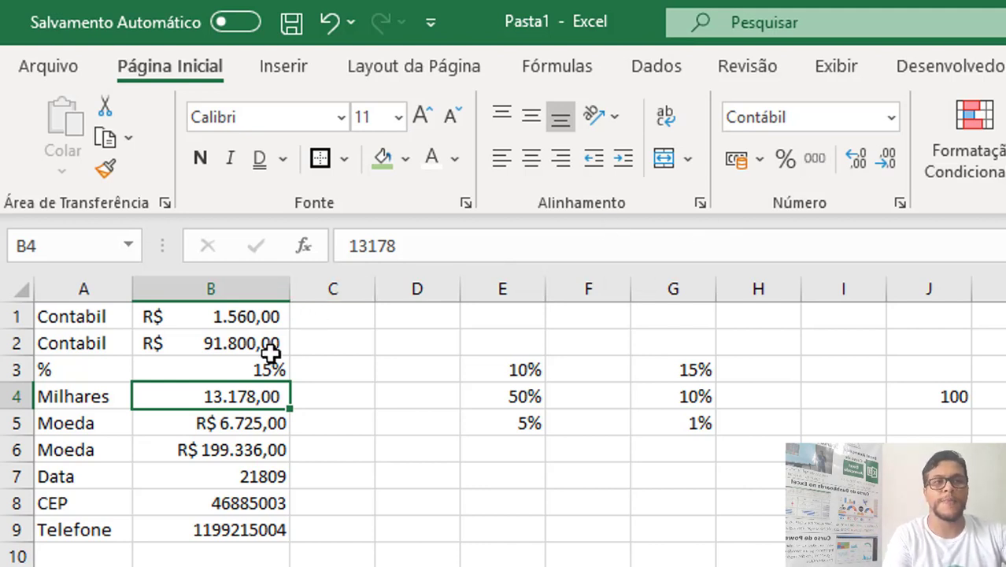
Step: Increase and decrease the decimal places of B4, finishing with three decimal places
left_click(866, 169)
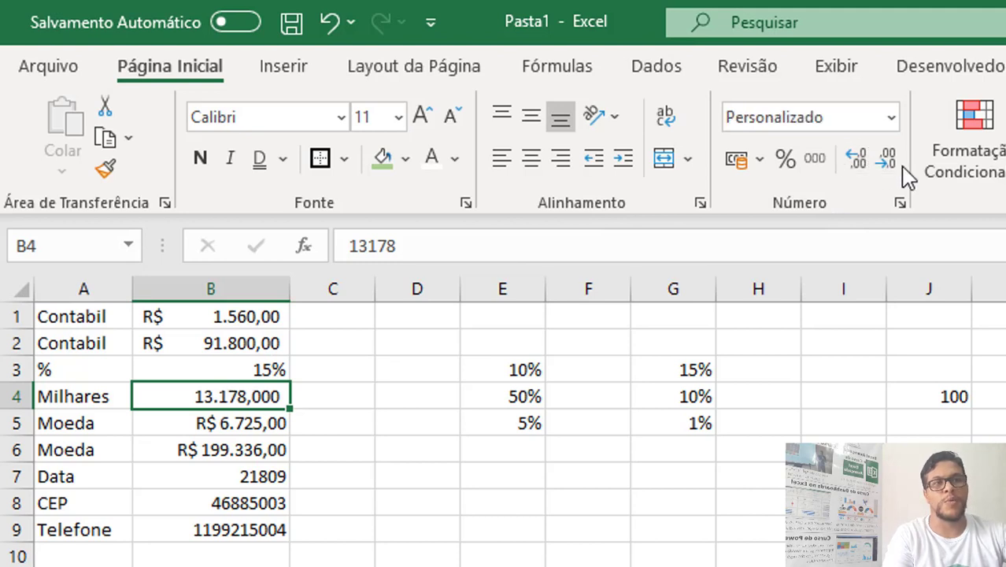
left_click(894, 171)
left_click(896, 172)
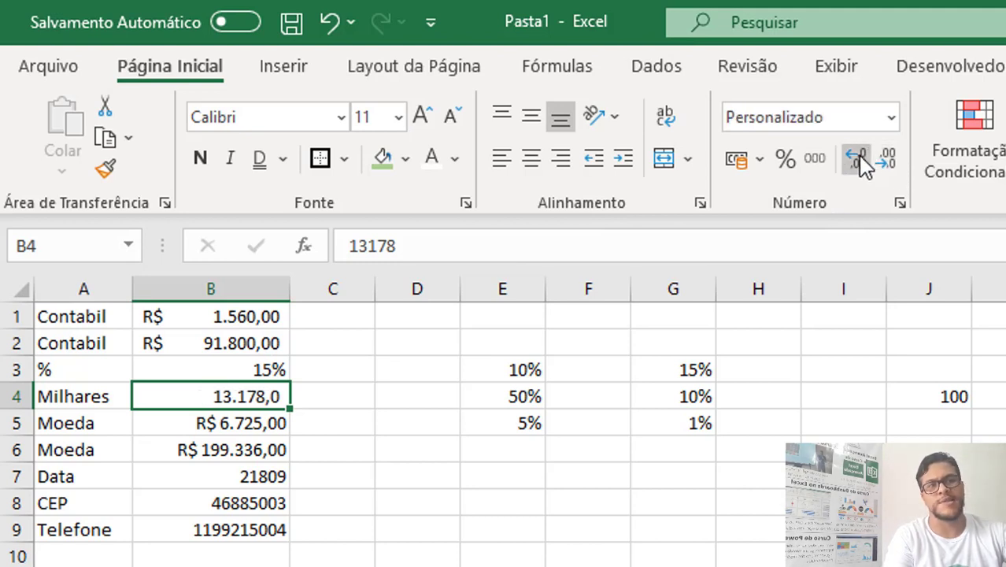
left_click(863, 163)
left_click(864, 163)
left_click(891, 165)
left_click(895, 166)
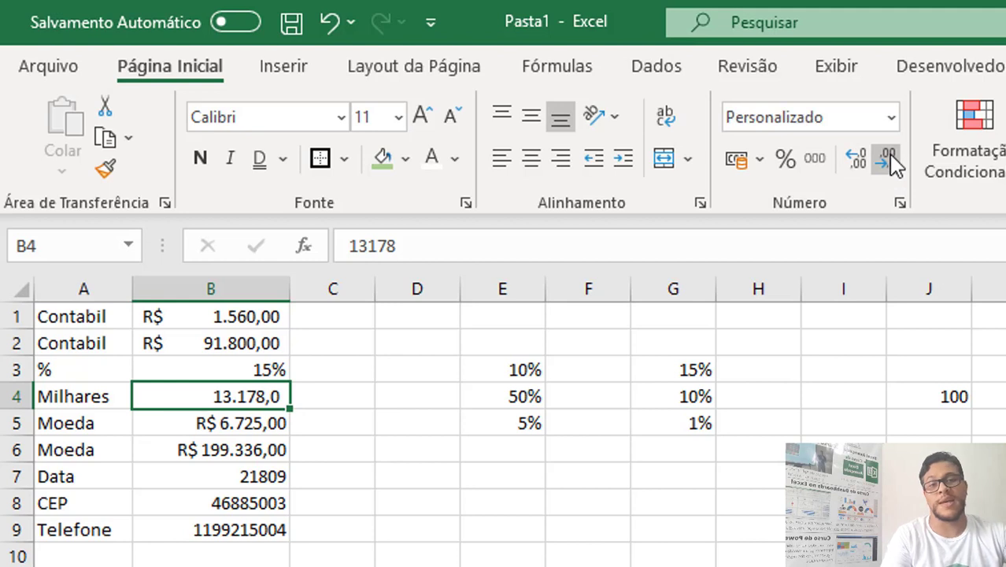
left_click(857, 160)
left_click(857, 160)
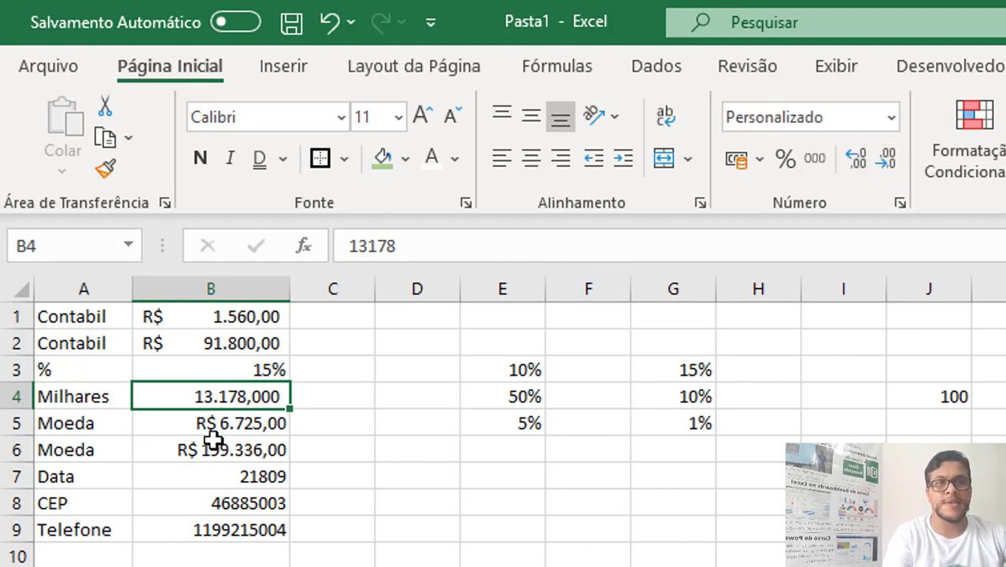
Step: Format the Data value in B7 as a short date (Data Abreviada)
left_click(236, 470)
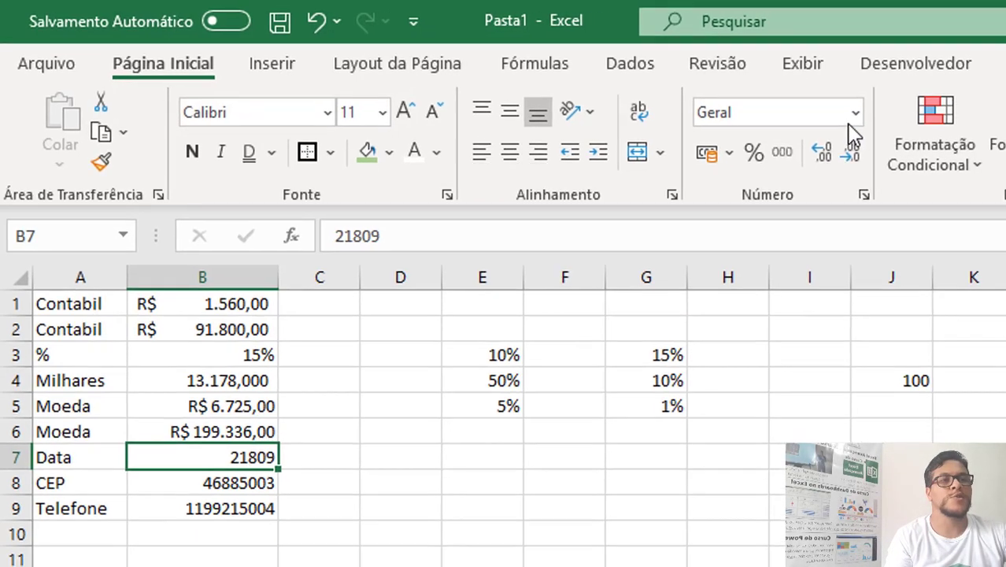
left_click(891, 118)
left_click(806, 370)
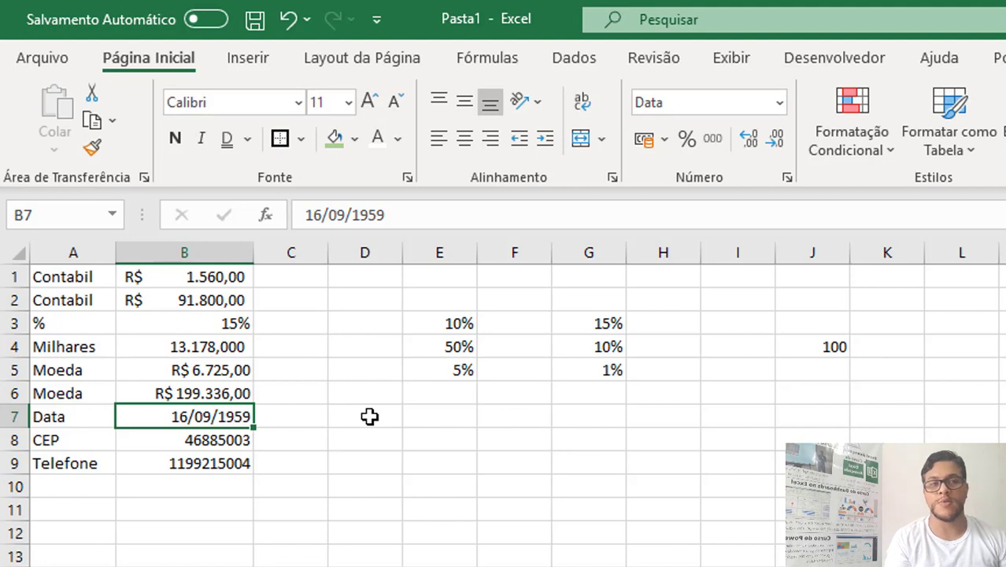
Step: Enter the date 06/01/2020 in cell B11
left_click(231, 516)
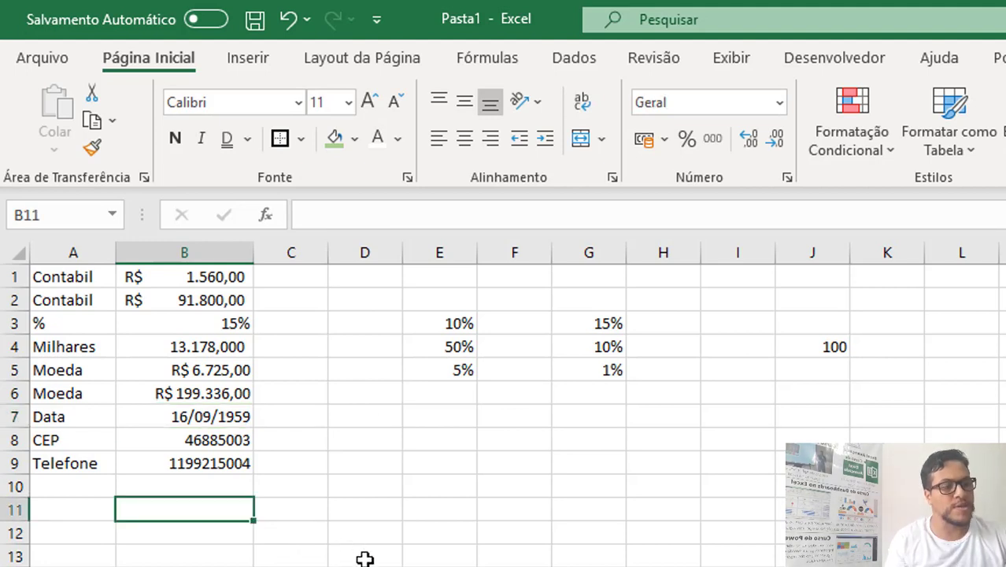
type("06/01/2020")
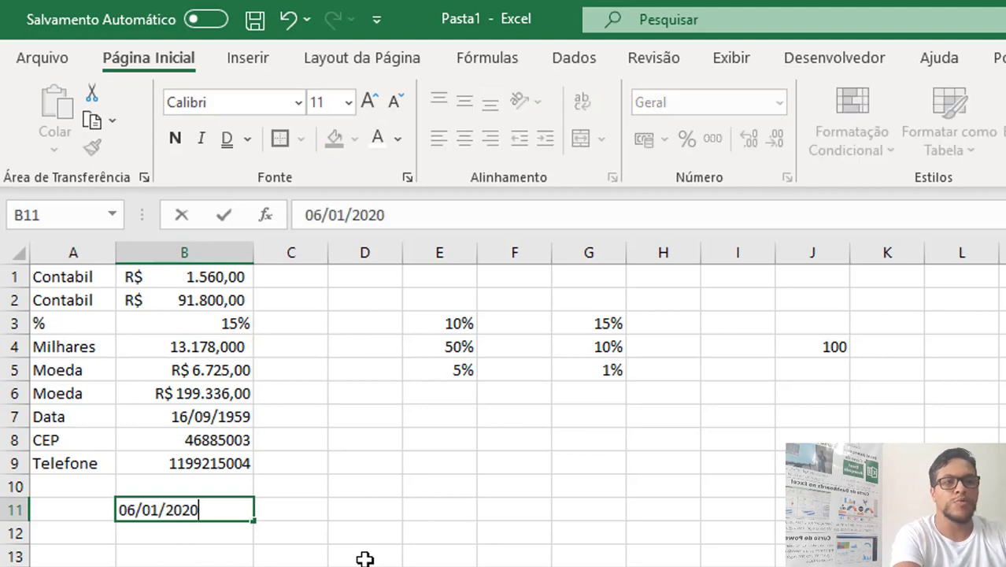
key("Return")
Step: Switch the date in B11 to the Geral format and back to Data Abreviada
left_click(227, 507)
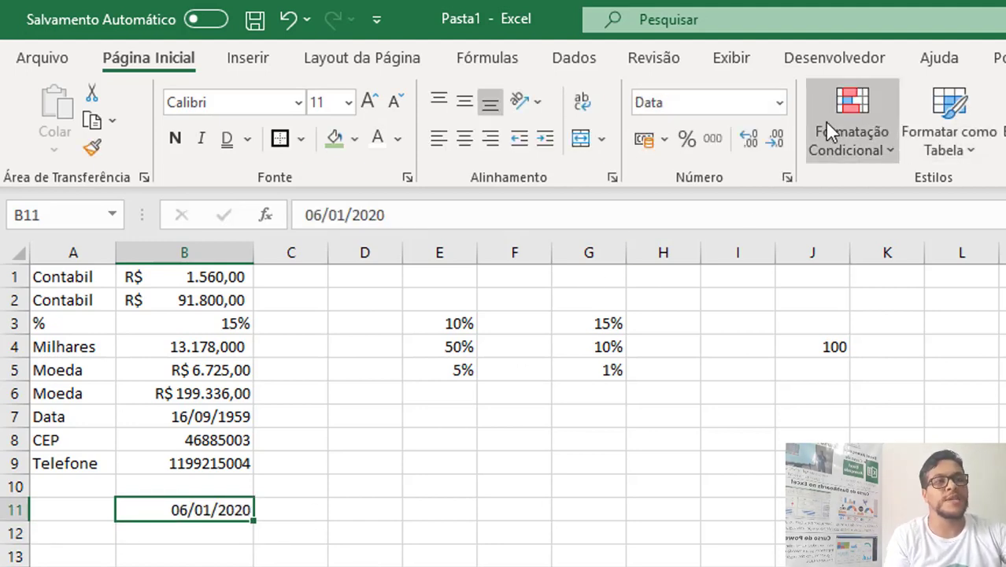
left_click(781, 103)
left_click(767, 130)
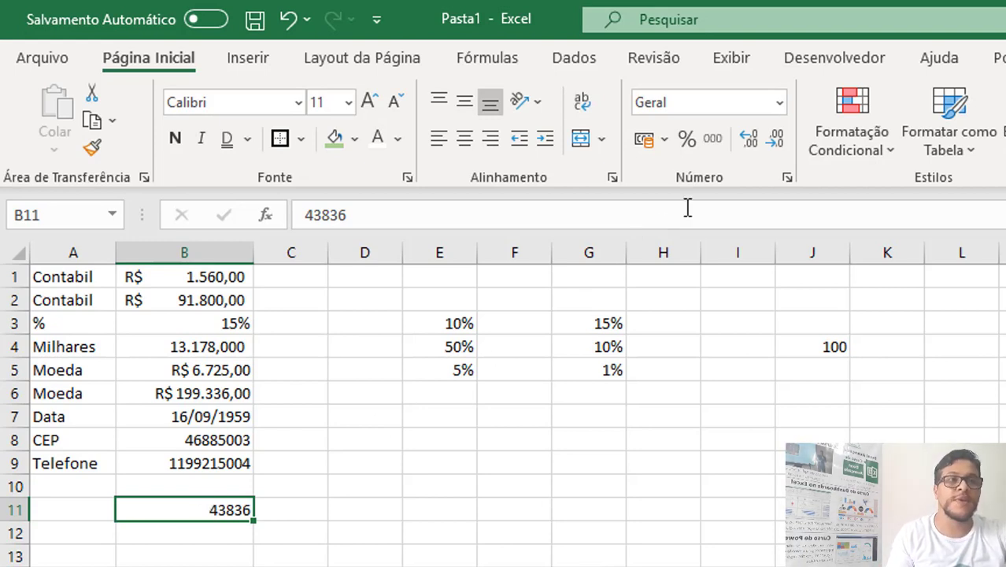
left_click(779, 102)
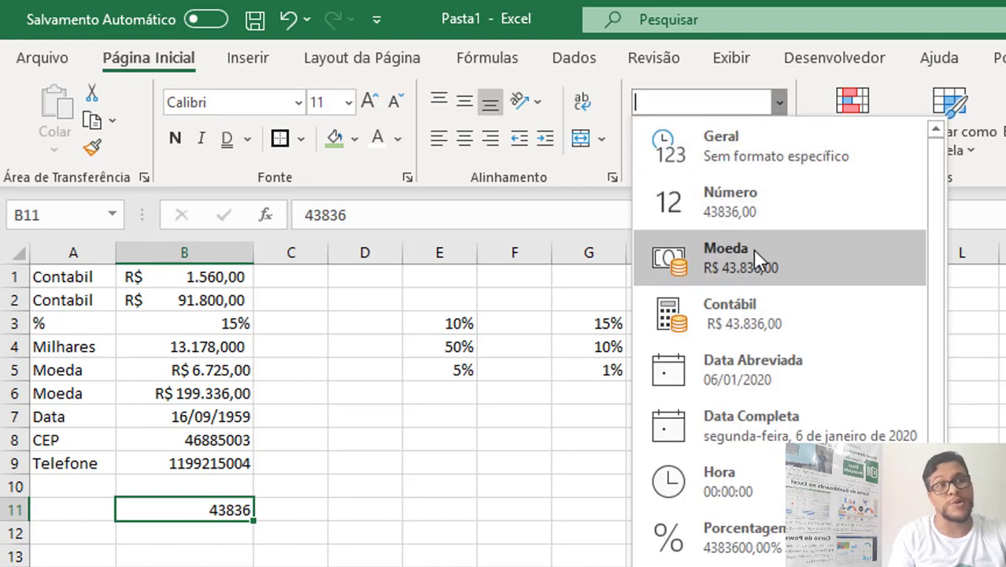
left_click(762, 355)
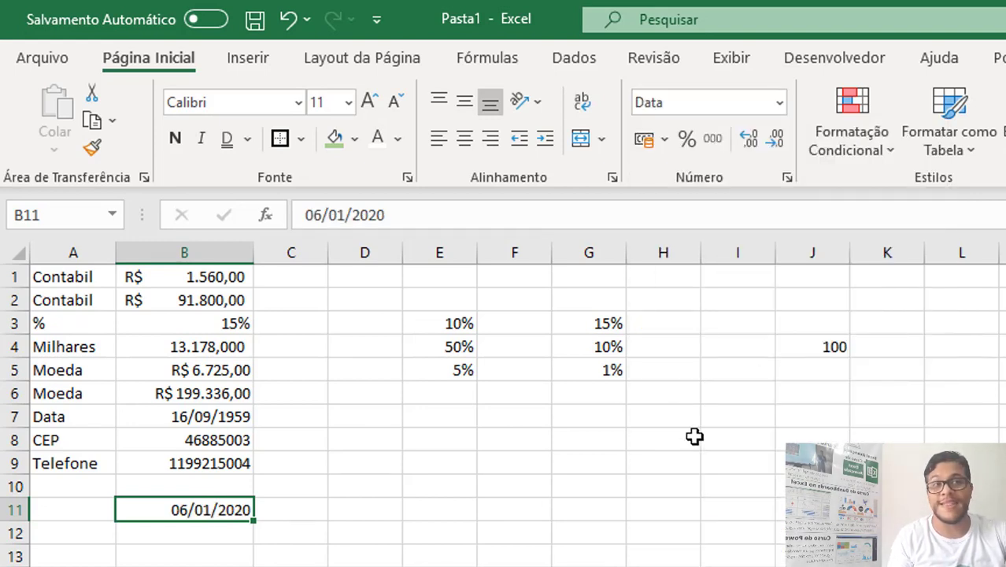
left_click(661, 479)
Step: Examine the number formats offered for the CEP cell B8, both in the quick format choices and in Formatar Células
left_click(201, 439)
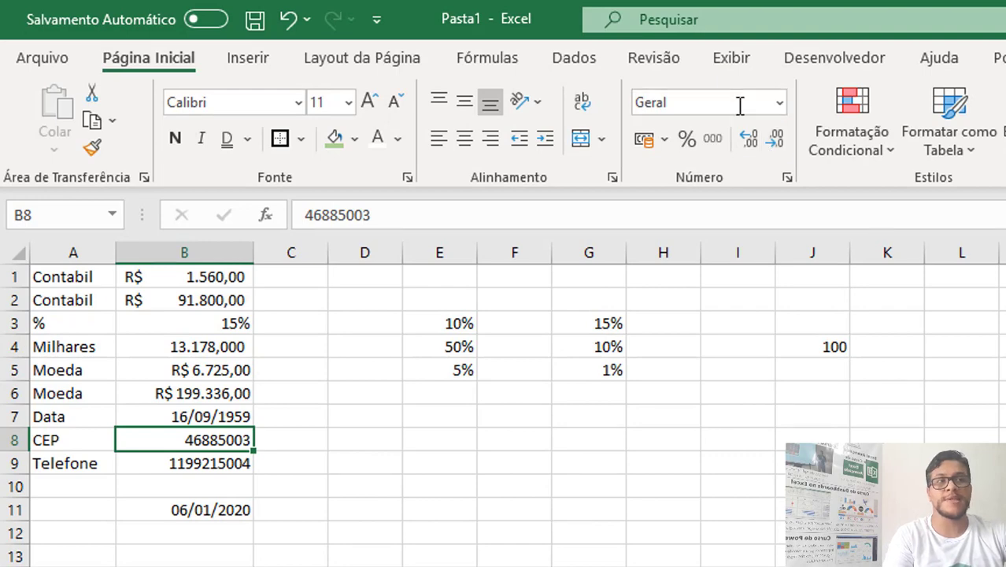
left_click(779, 102)
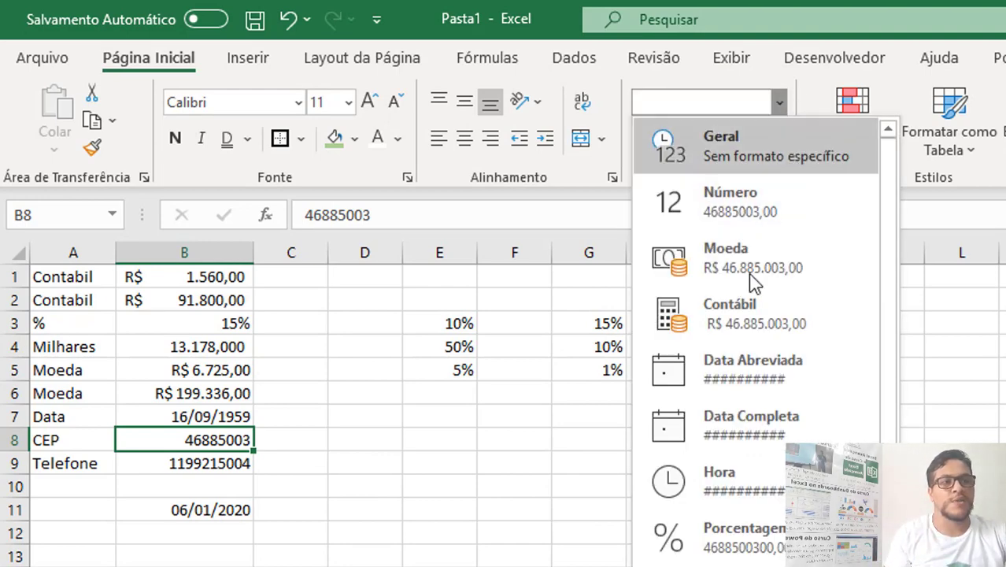
scroll(756, 535, "down", 1)
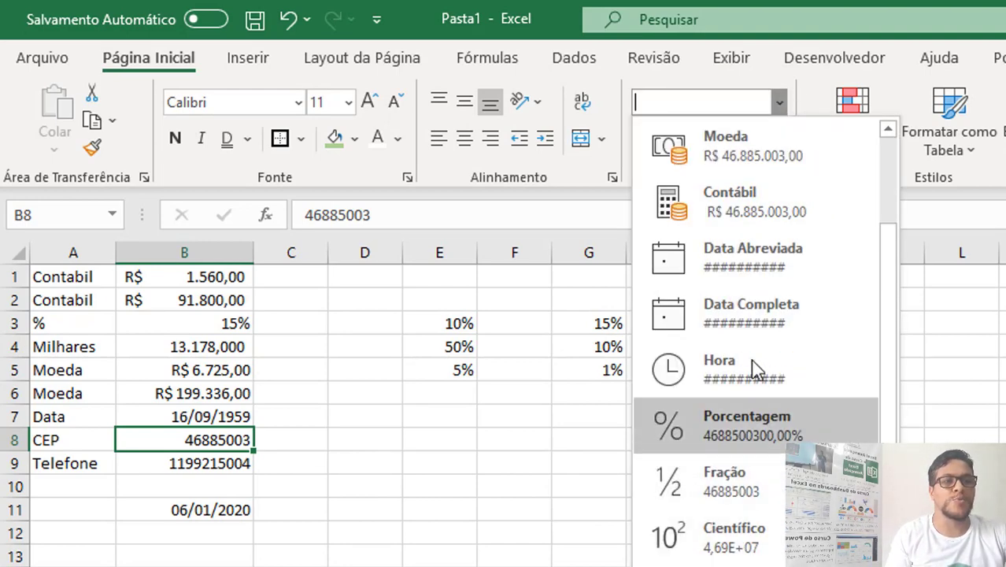
left_click(783, 110)
left_click(782, 113)
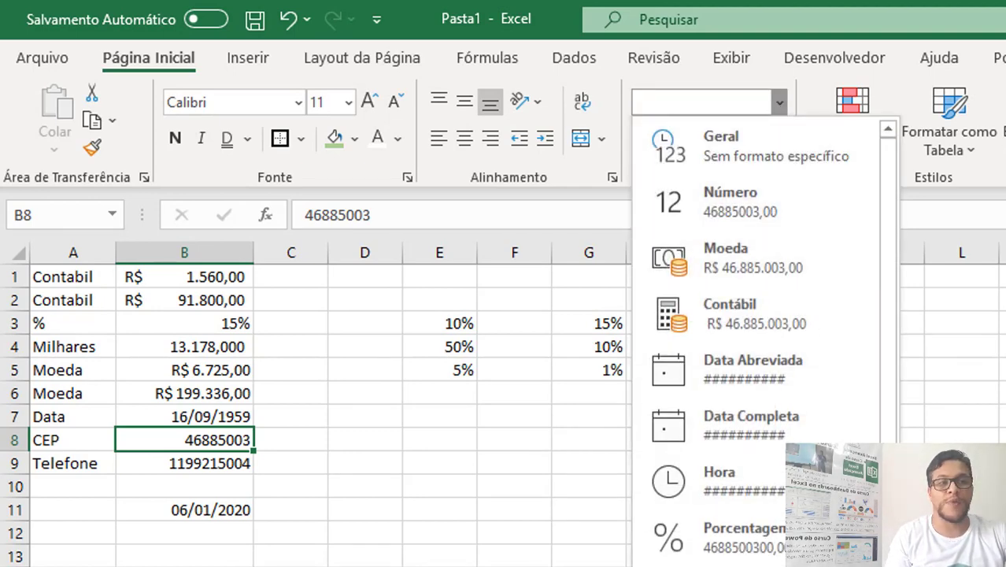
left_click(779, 106)
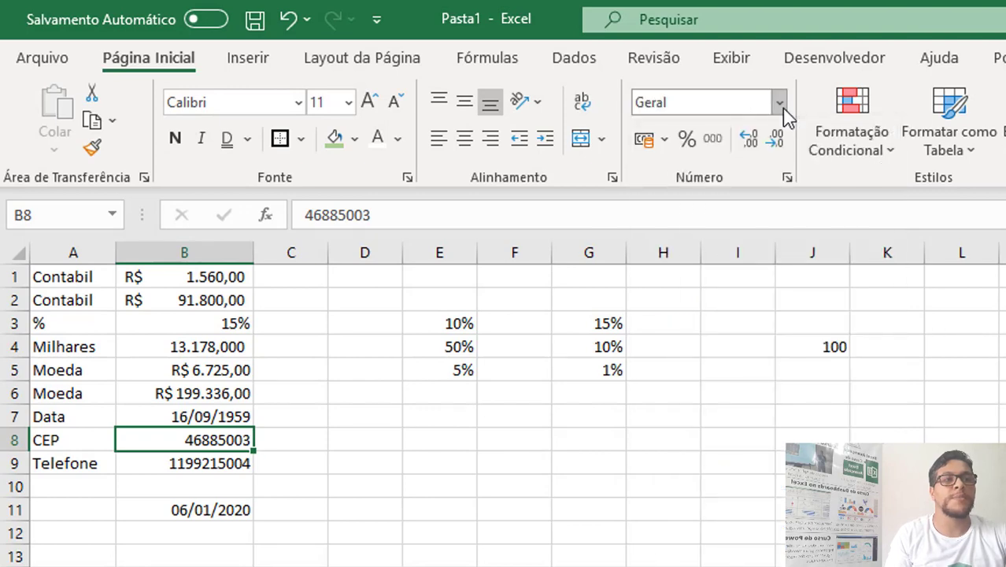
left_click(786, 178)
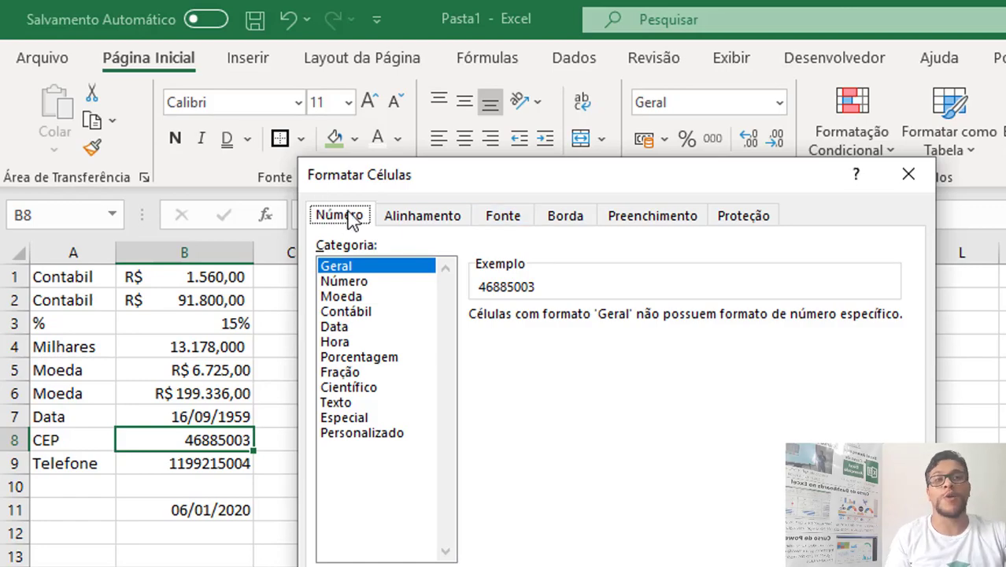
left_click(893, 177)
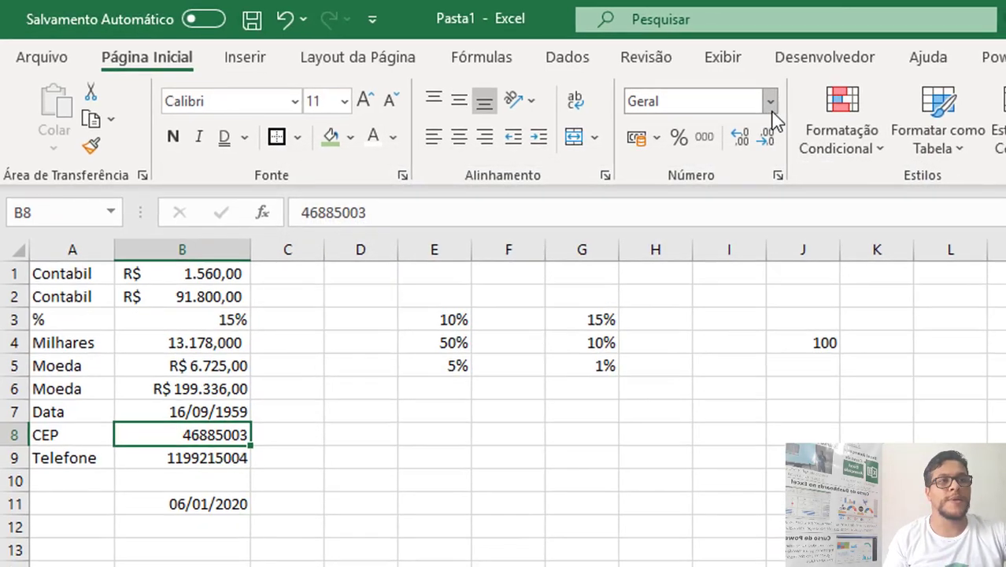
Step: Open Formatar Células for the CEP cell B8 and examine the Número category's decimal places and negative number styles
left_click(770, 101)
scroll(835, 412, "down", 3)
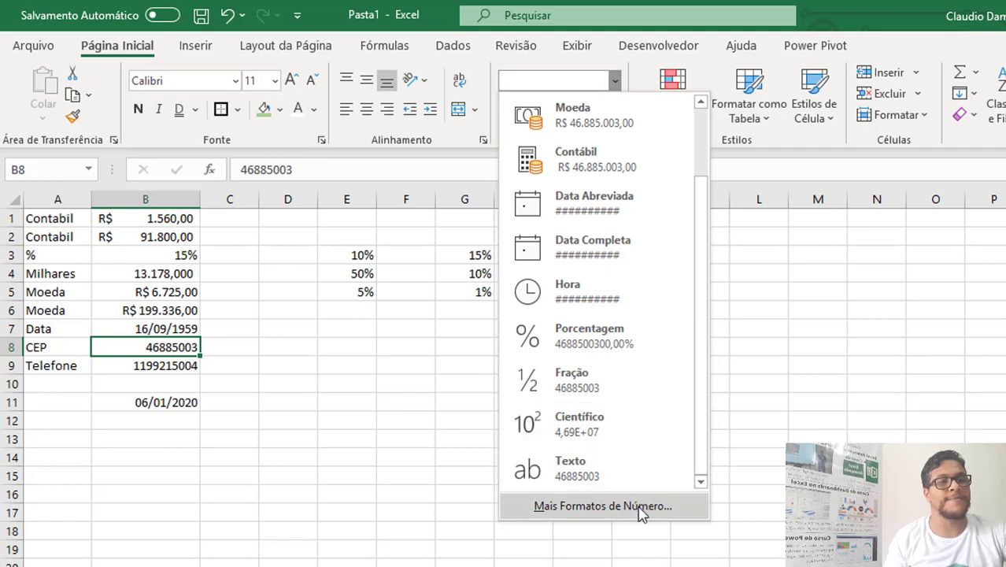
left_click(641, 513)
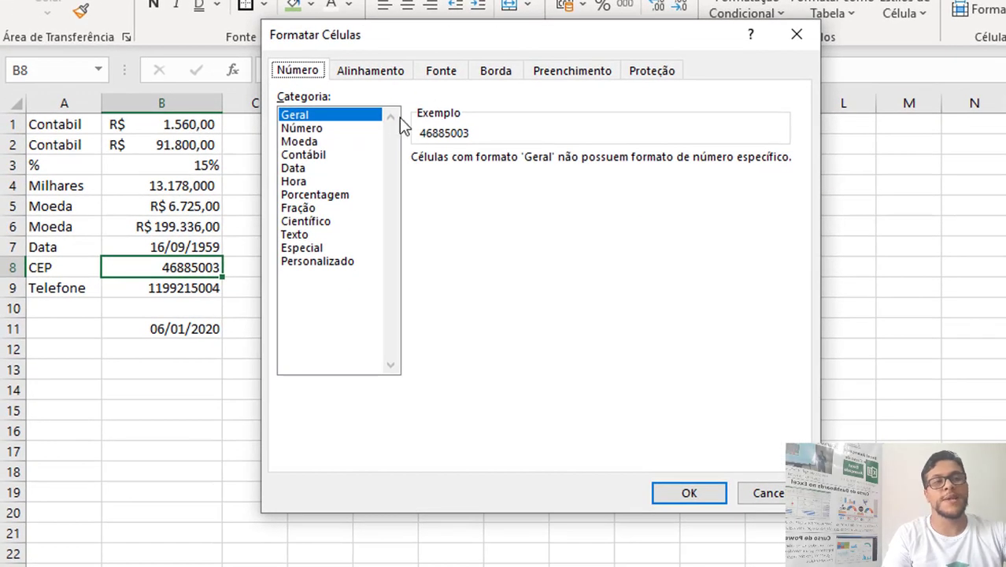
left_click(303, 129)
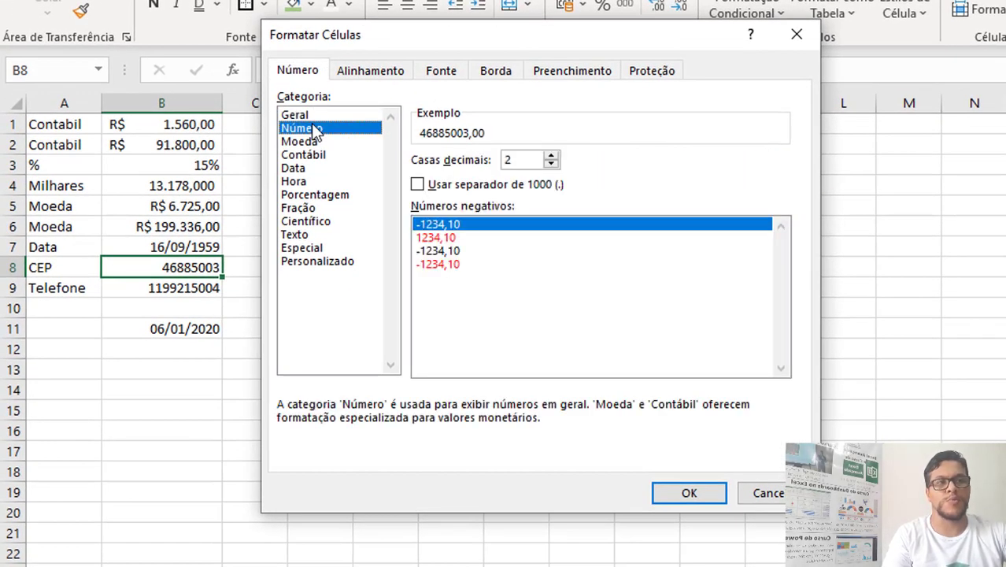
left_click(550, 156)
left_click(550, 164)
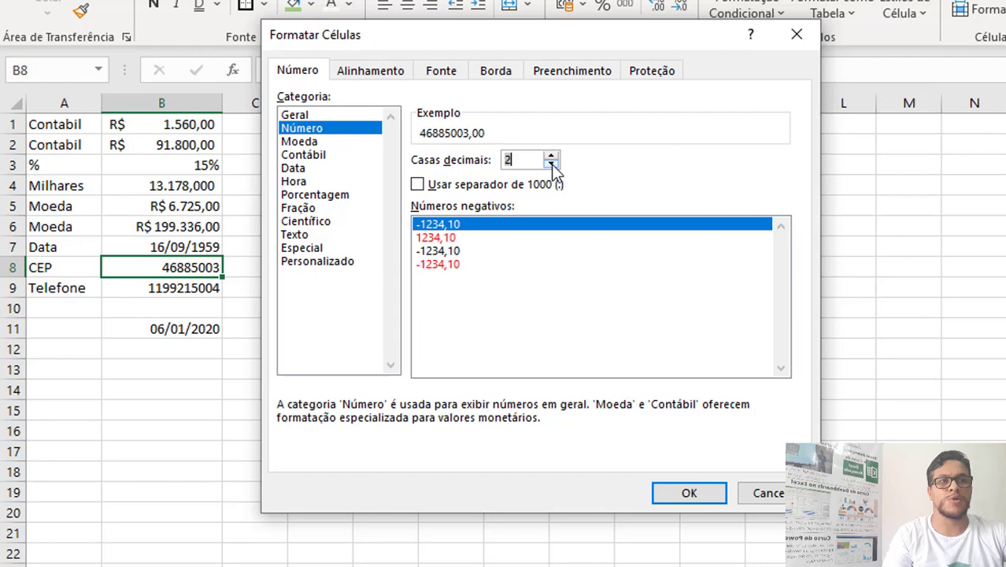
left_click(451, 237)
left_click(454, 265)
left_click(453, 250)
left_click(454, 225)
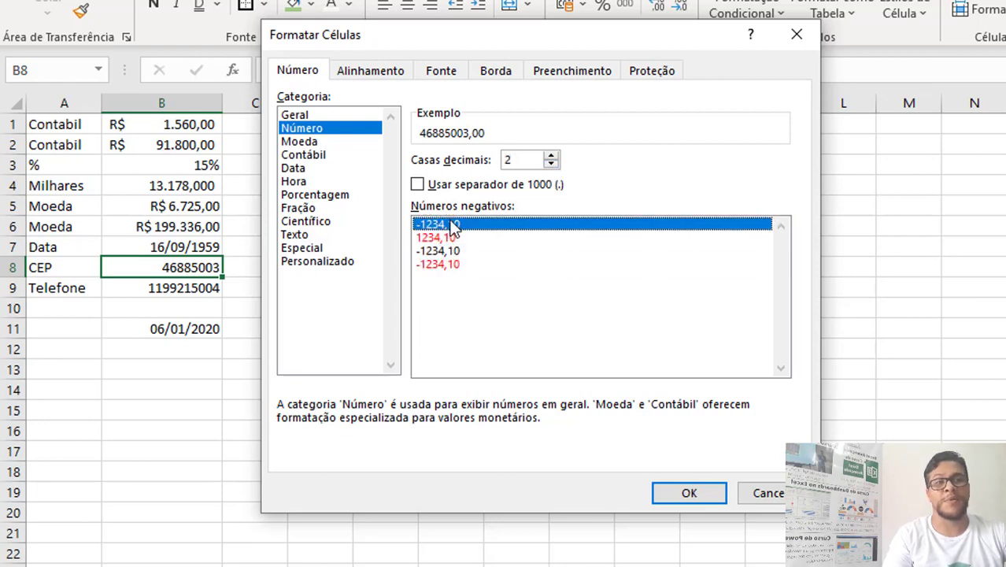
left_click(450, 236)
left_click(444, 222)
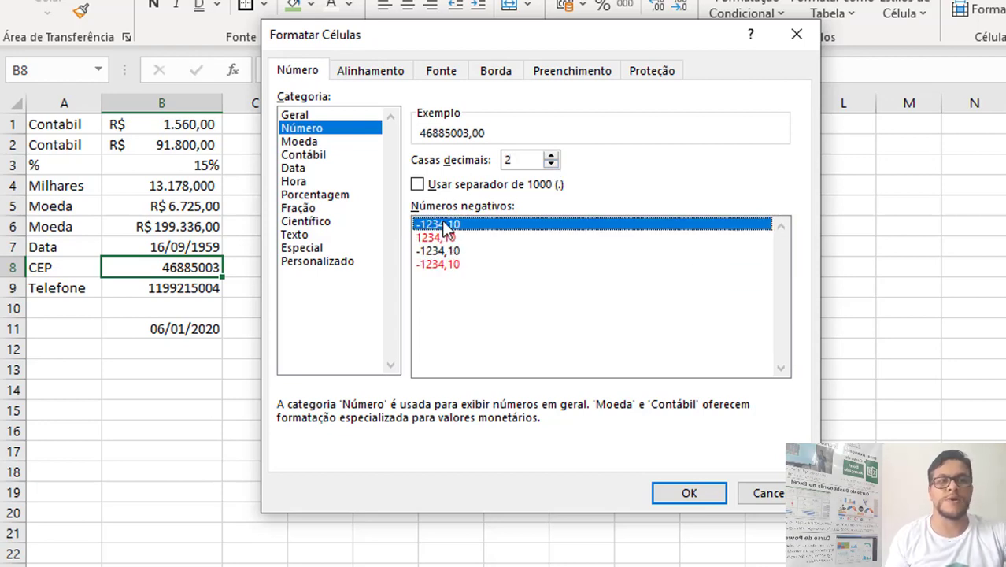
Step: Review the Moeda, Contábil, Data, Hora, Porcentagem, Fração, Científico and Texto categories for the CEP value
left_click(330, 145)
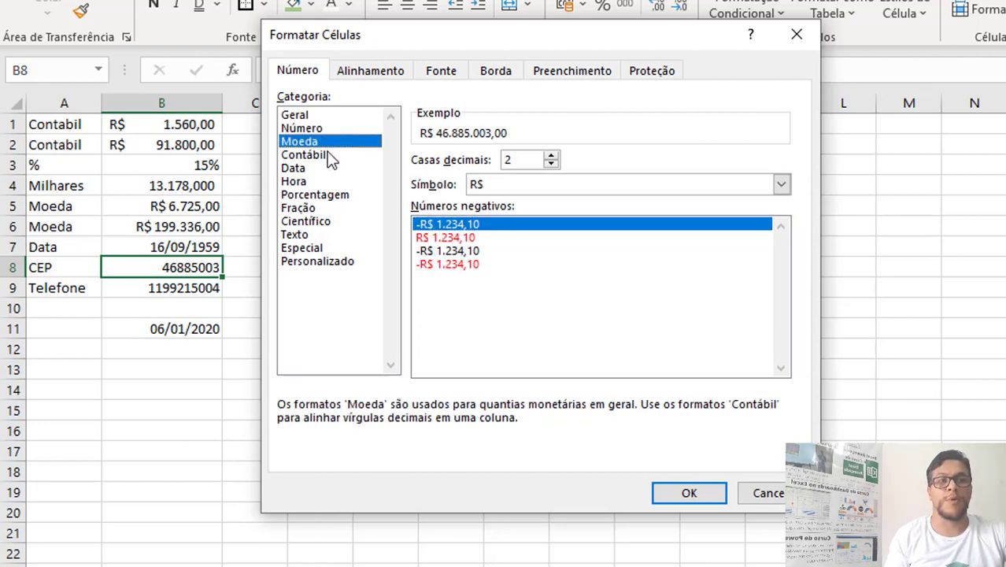
left_click(330, 157)
left_click(325, 170)
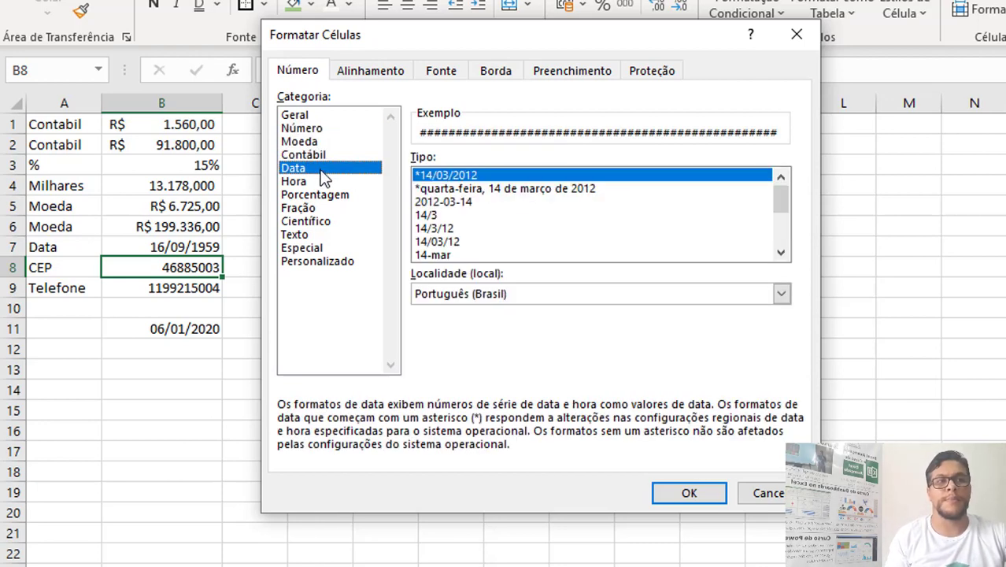
left_click(323, 182)
left_click(321, 197)
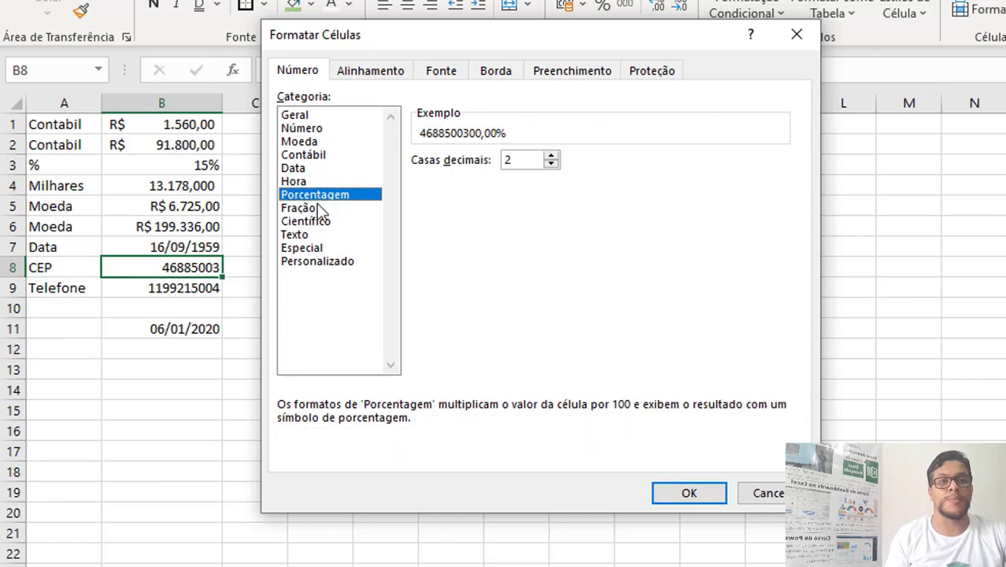
left_click(317, 209)
left_click(318, 221)
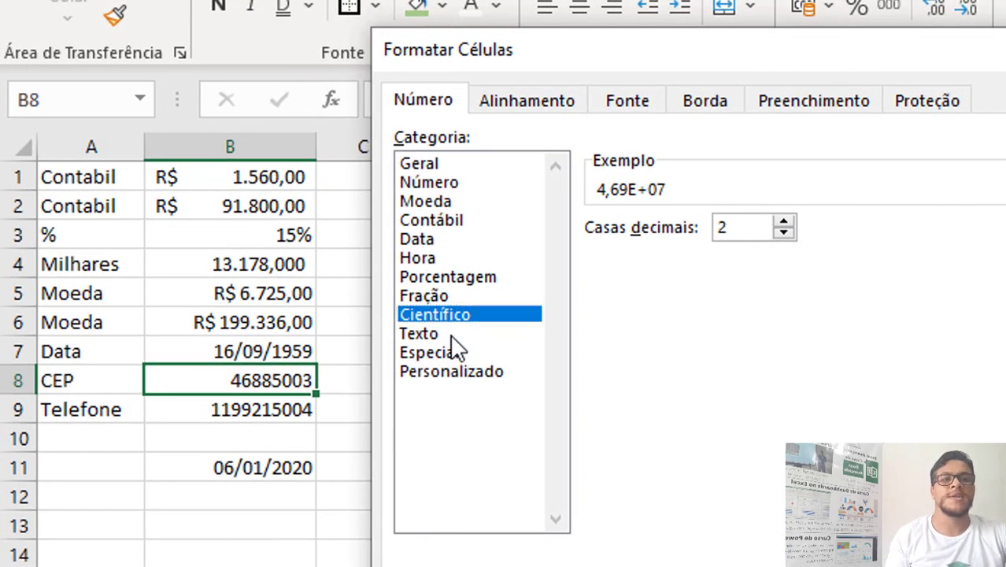
left_click(392, 291)
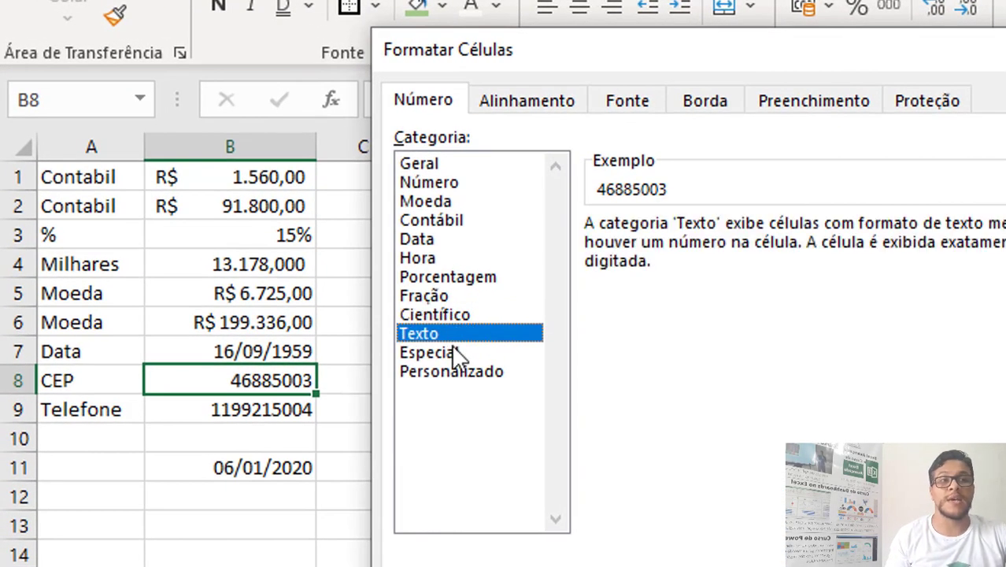
Step: Format the CEP value in B8 with the Especial type CEP + 3
left_click(451, 351)
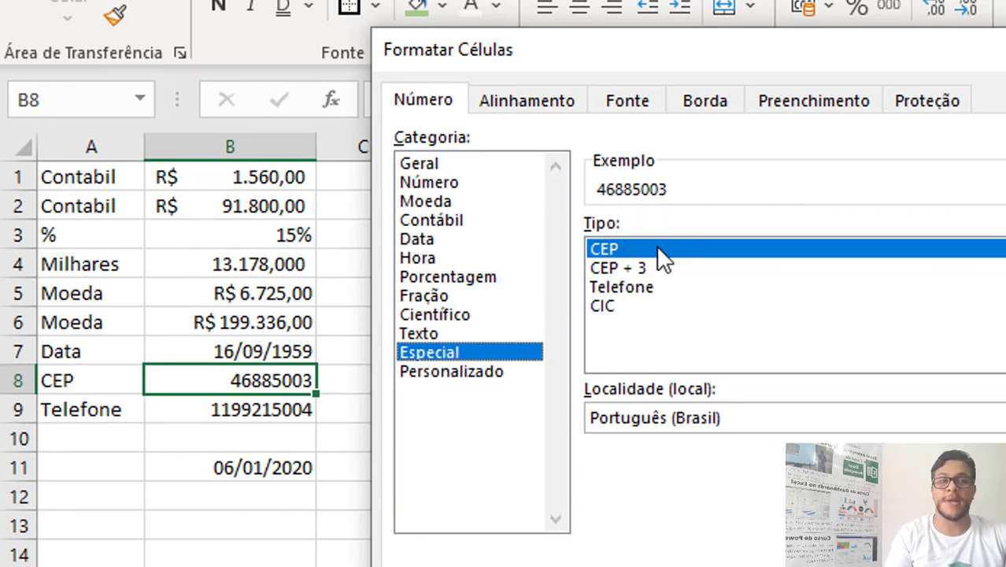
left_click(650, 268)
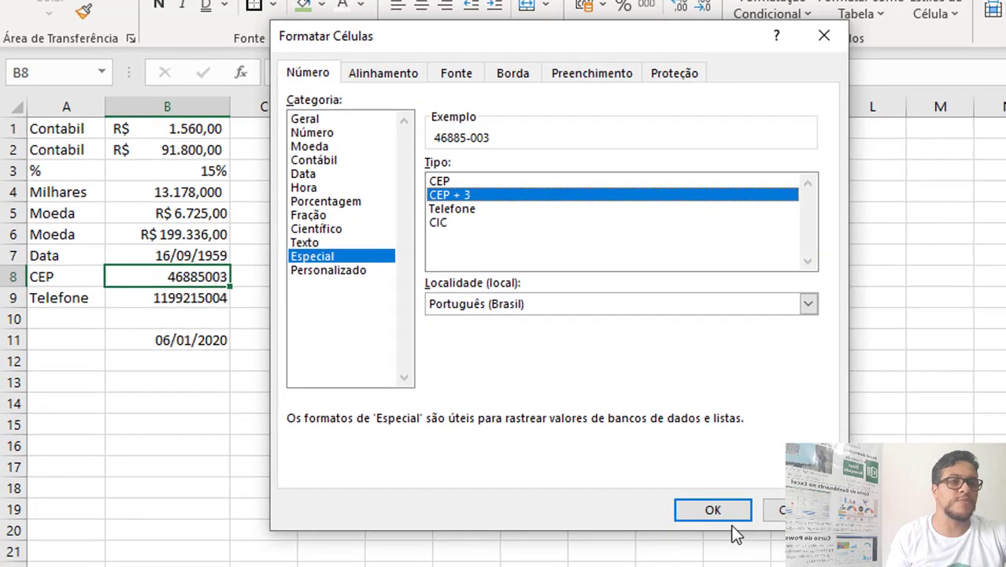
left_click(730, 531)
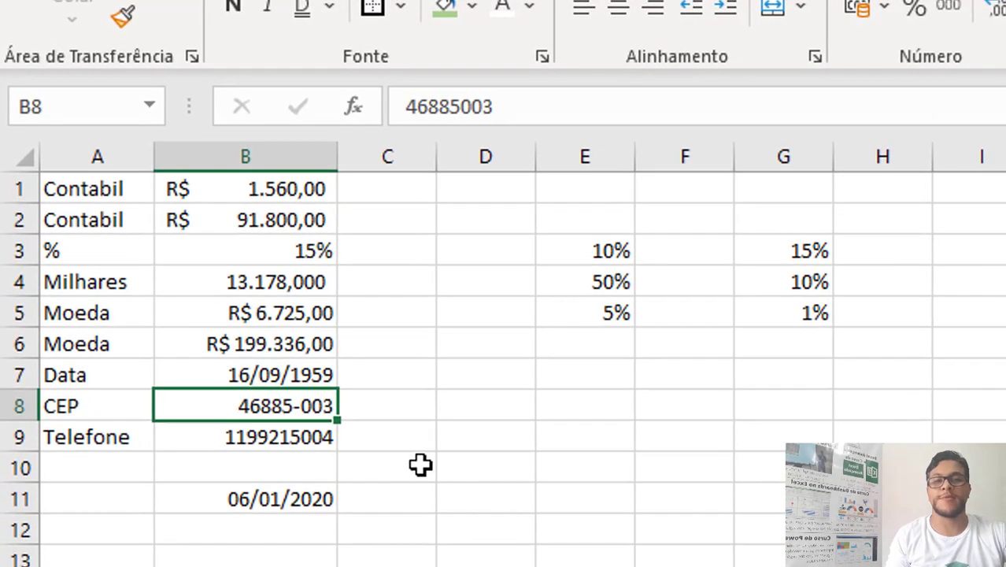
Step: Open Formatar Células for the Telefone cell B9 and choose the Especial type Telefone
left_click(325, 436)
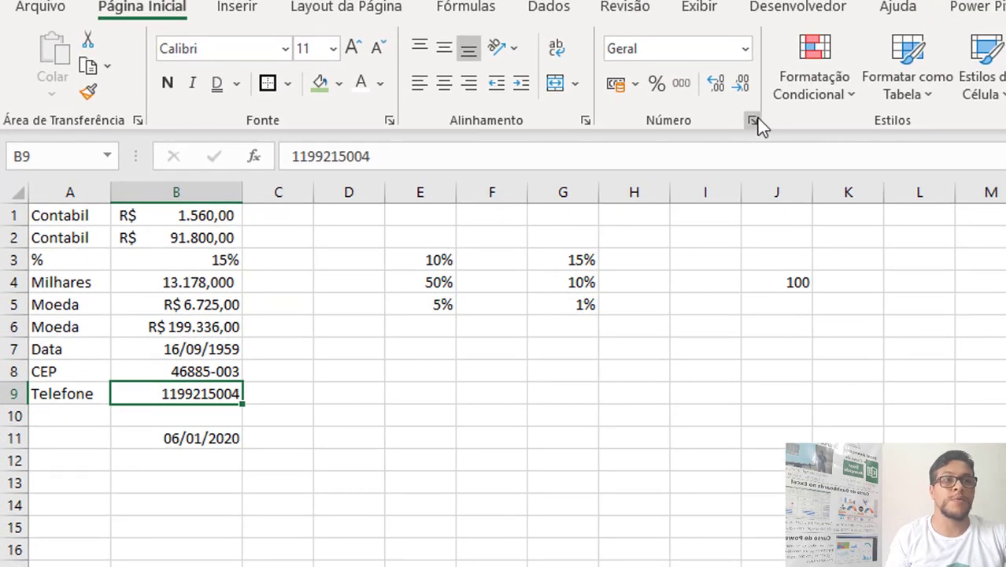
left_click(754, 121)
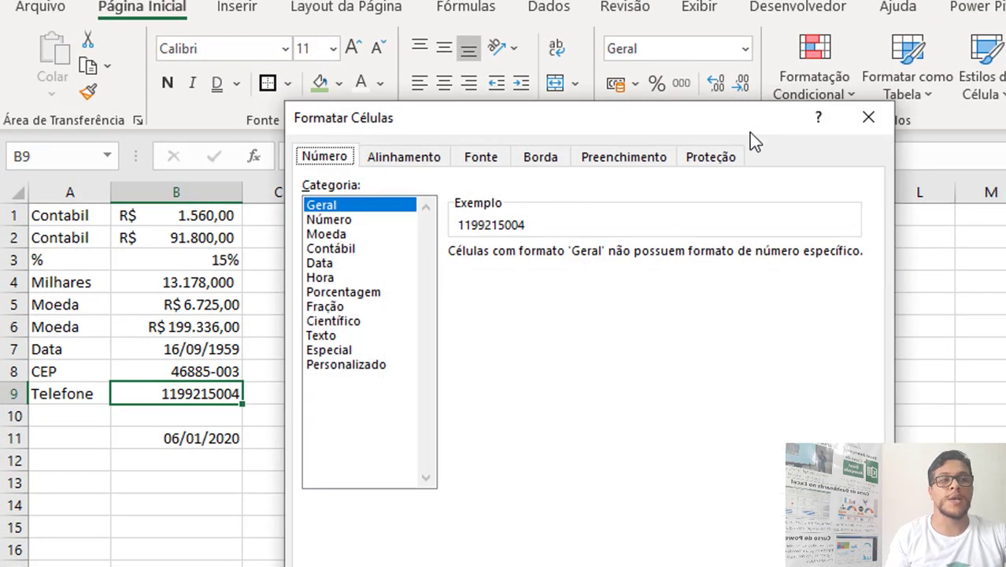
left_click(358, 348)
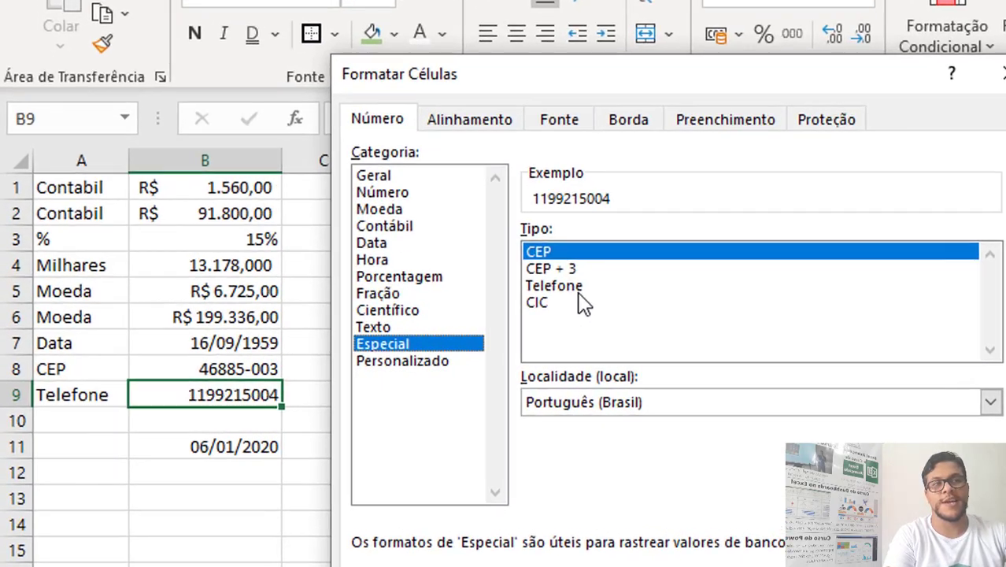
left_click(573, 287)
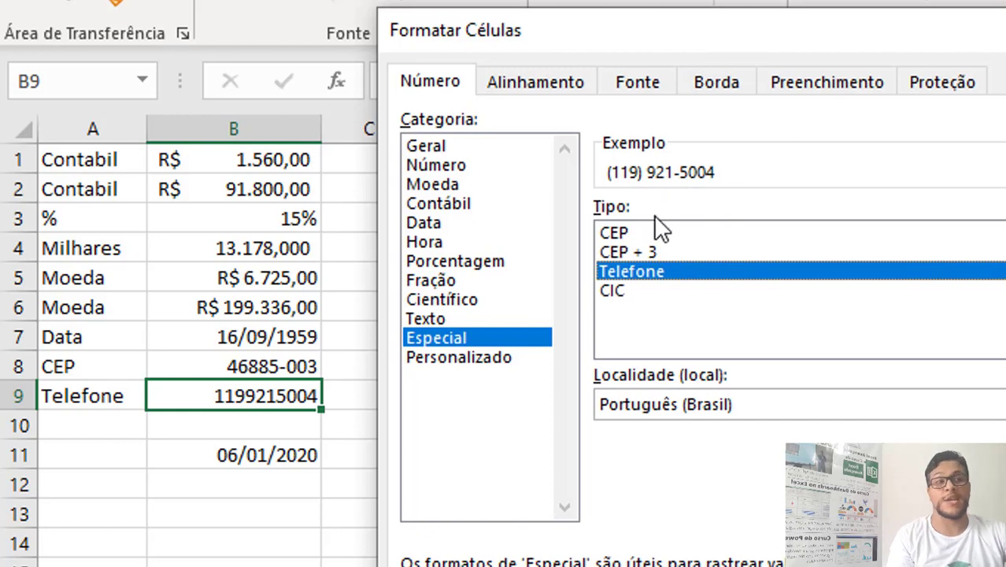
Step: Customize the phone format code to [<=9999999]###-####;(##) ####-#### and apply it to B9
left_click(527, 360)
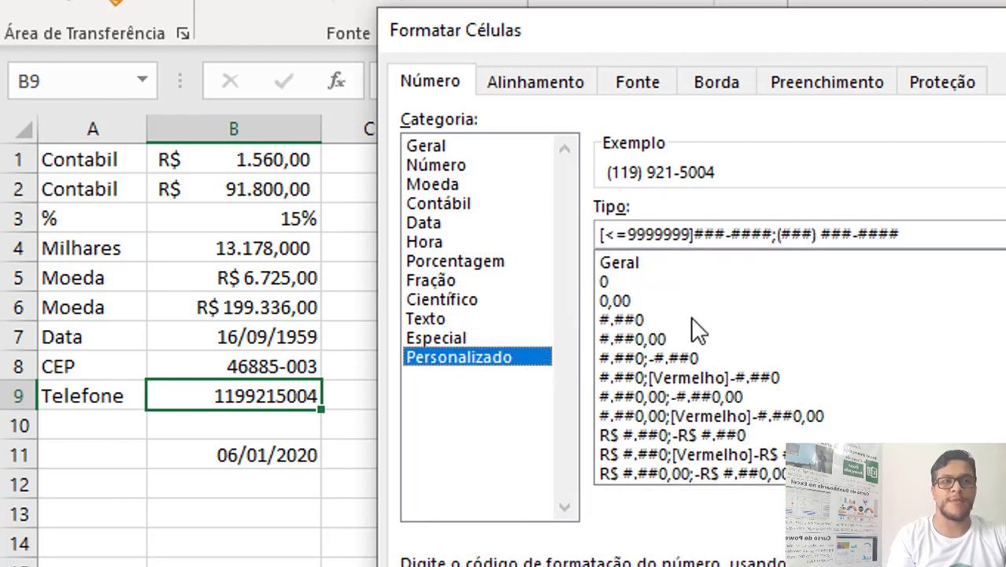
left_click(800, 230)
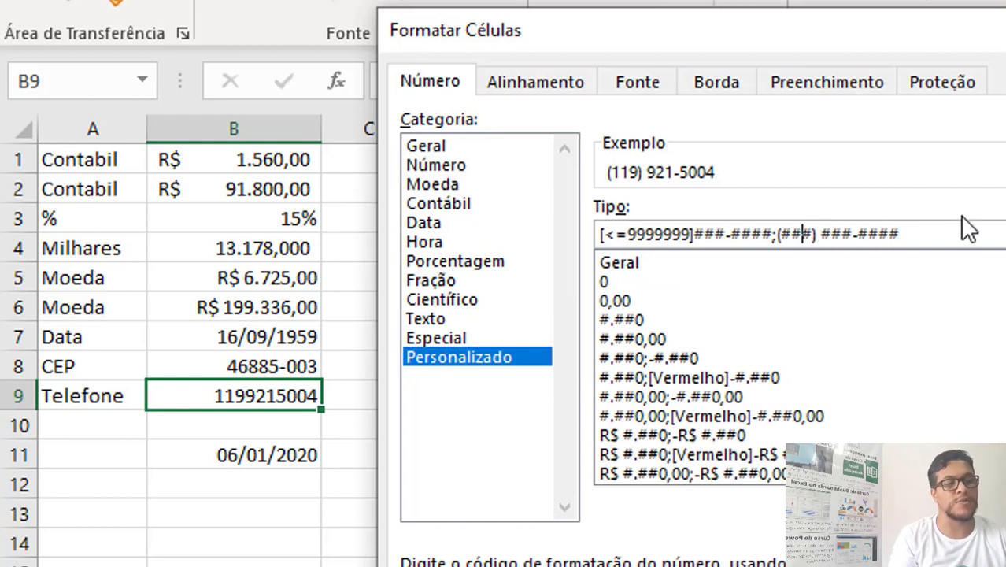
key("Delete")
key("Delete")
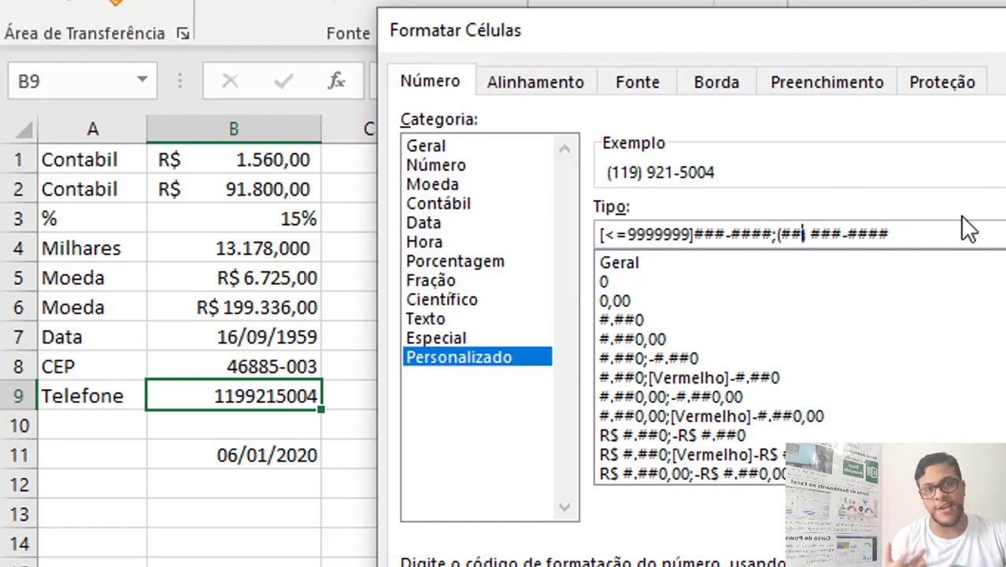
type(")")
left_click(842, 233)
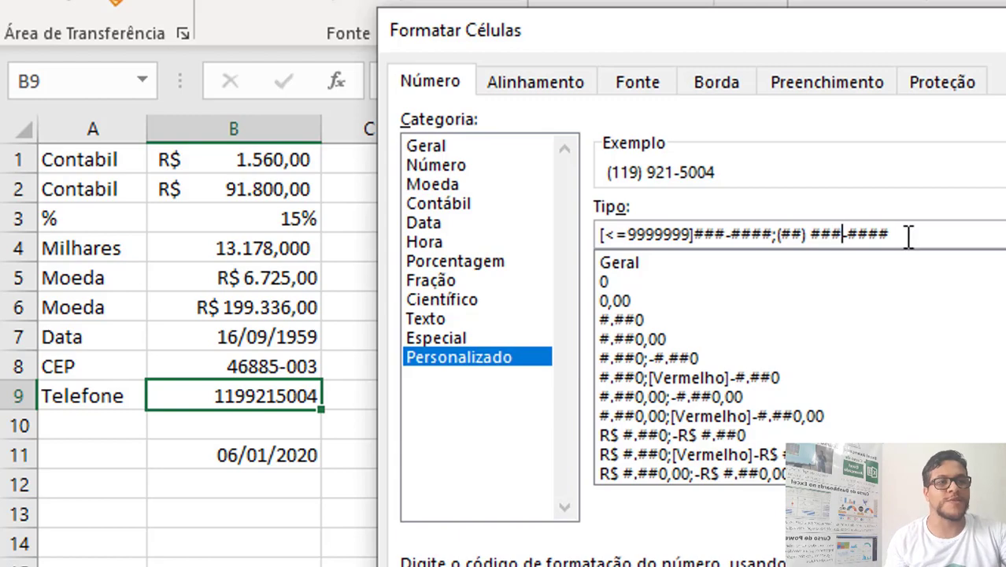
type("#")
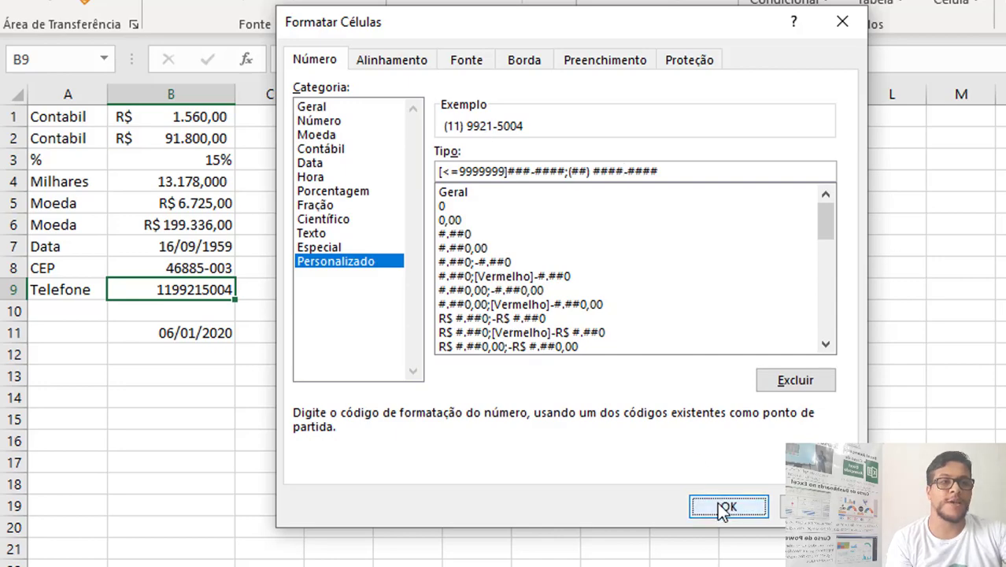
left_click(724, 508)
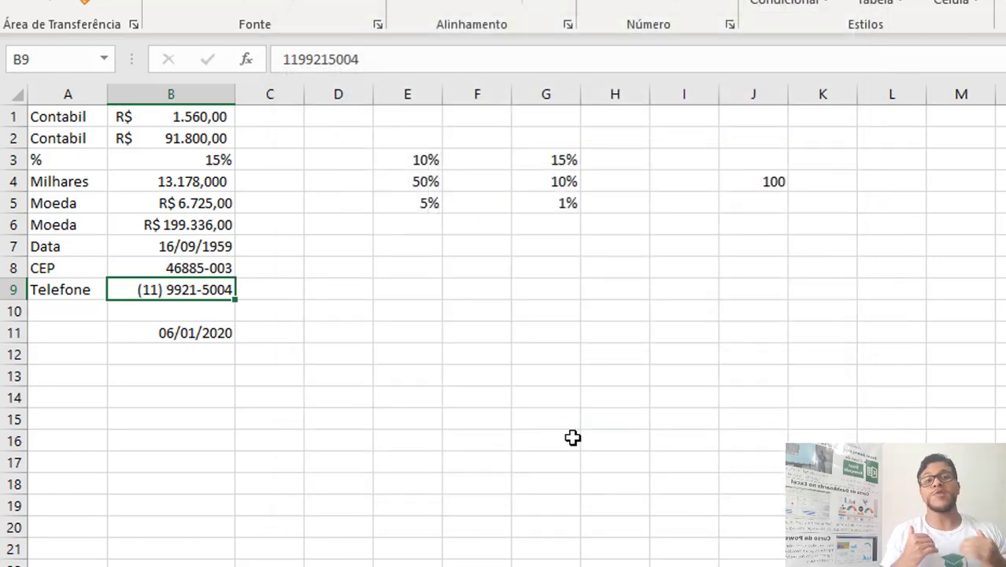